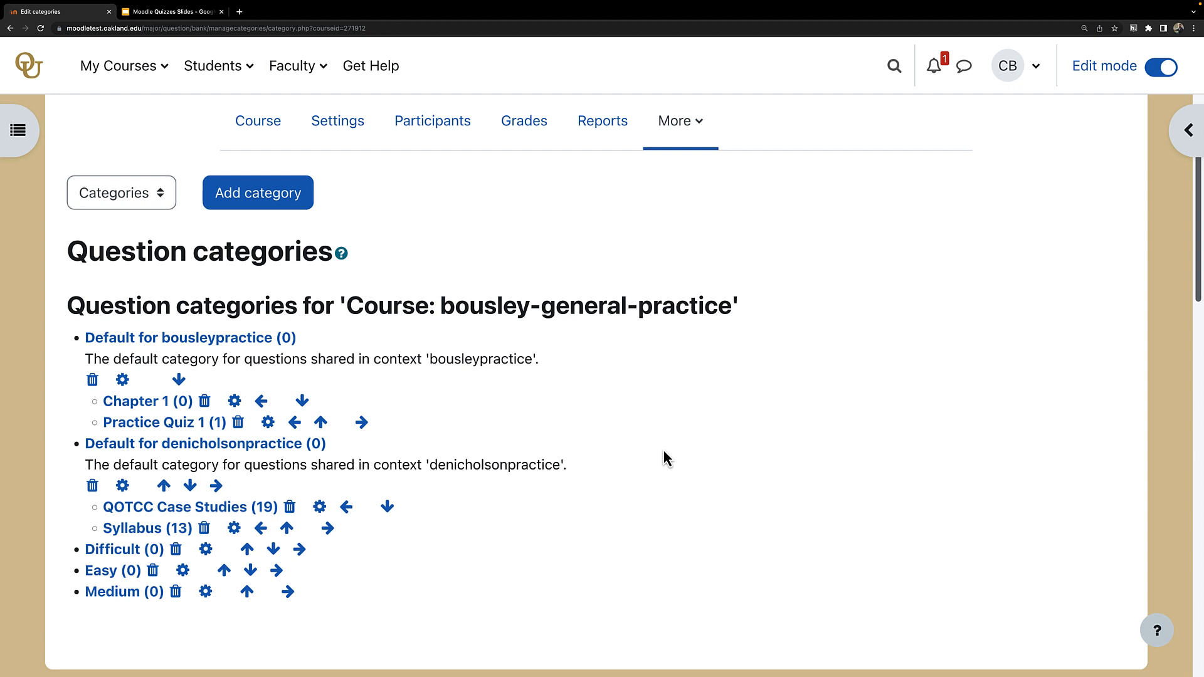
Step: Add a question category named "Chapter 11" under the preselected default parent category
left_click(280, 205)
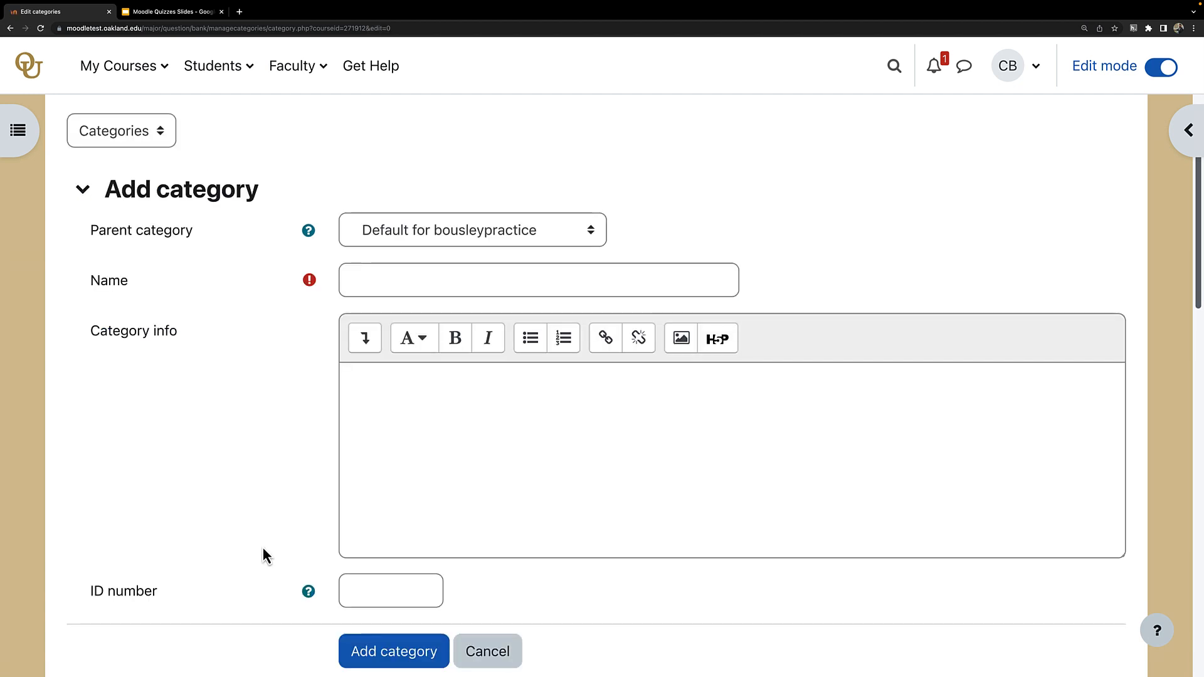
left_click(468, 280)
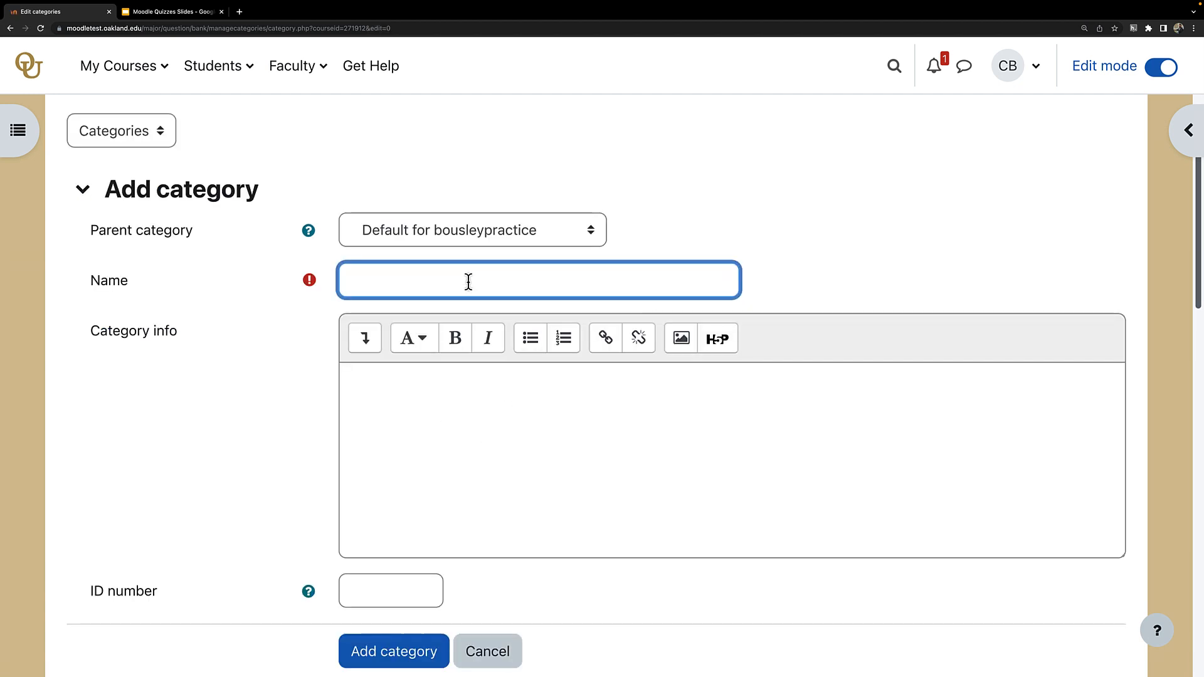
type("Chapter 11")
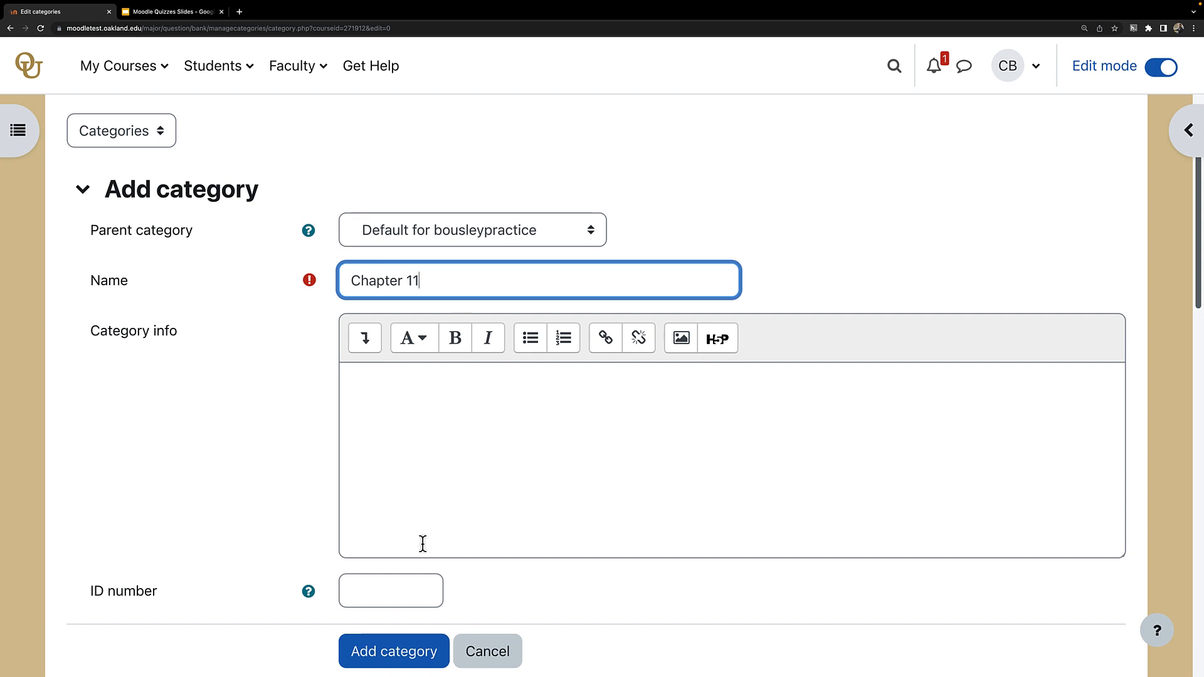
left_click(401, 653)
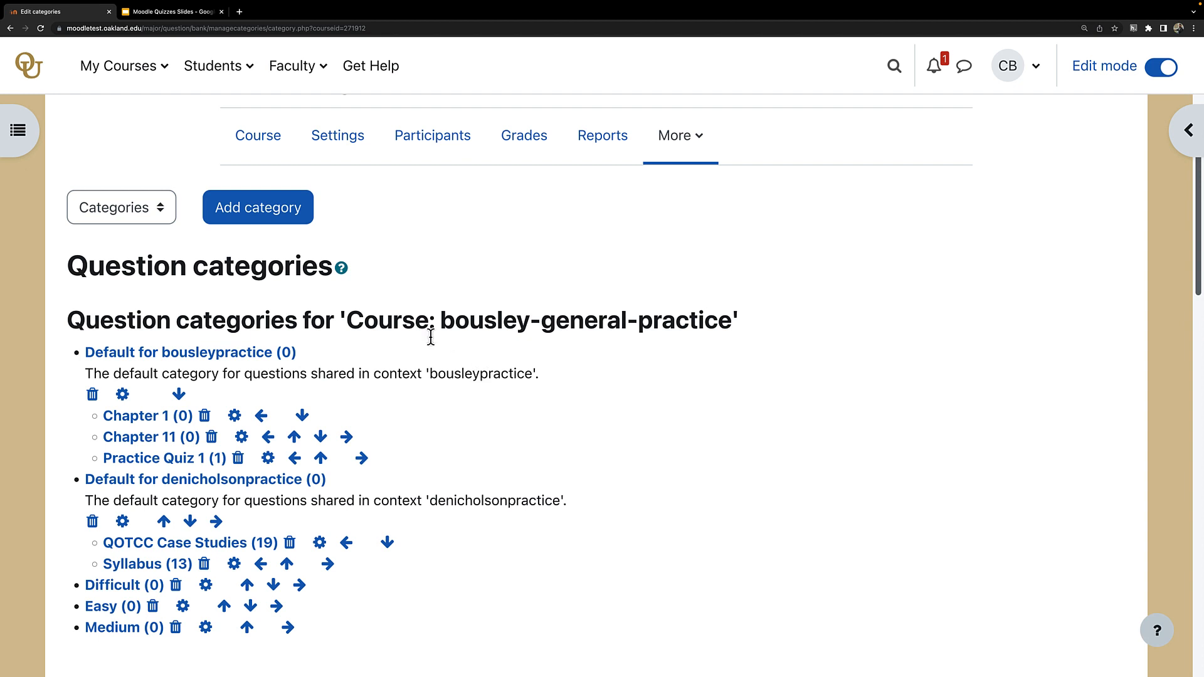
Step: Switch from the category list to the question bank's questions and select the Chapter 11 category
left_click(95, 219)
left_click(109, 190)
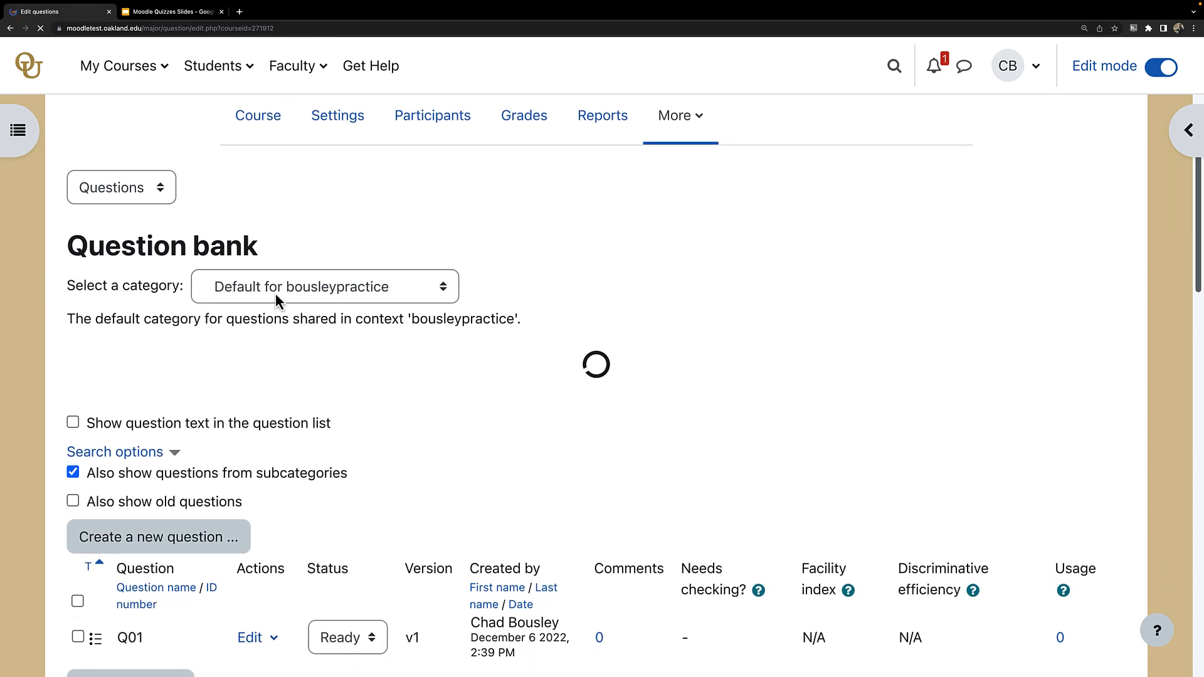
left_click(276, 292)
left_click(280, 331)
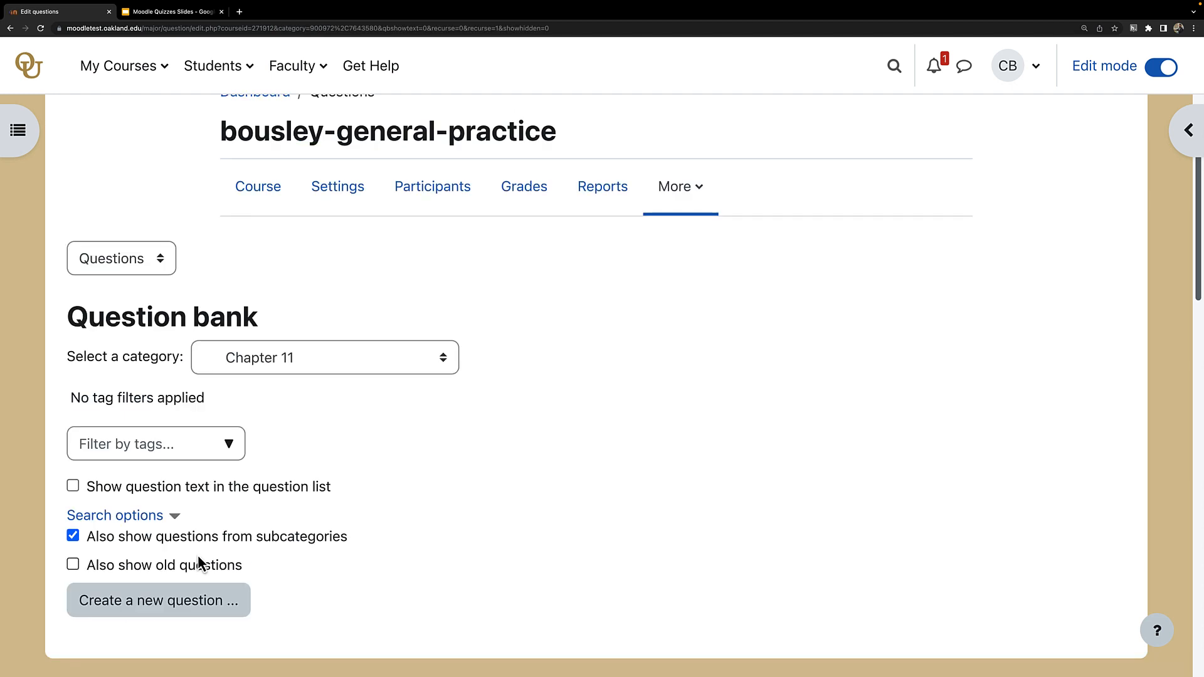
Step: Create a Multiple choice question named "OU Mascot" with the question text "What is the name of the OU Mascot?"
left_click(197, 612)
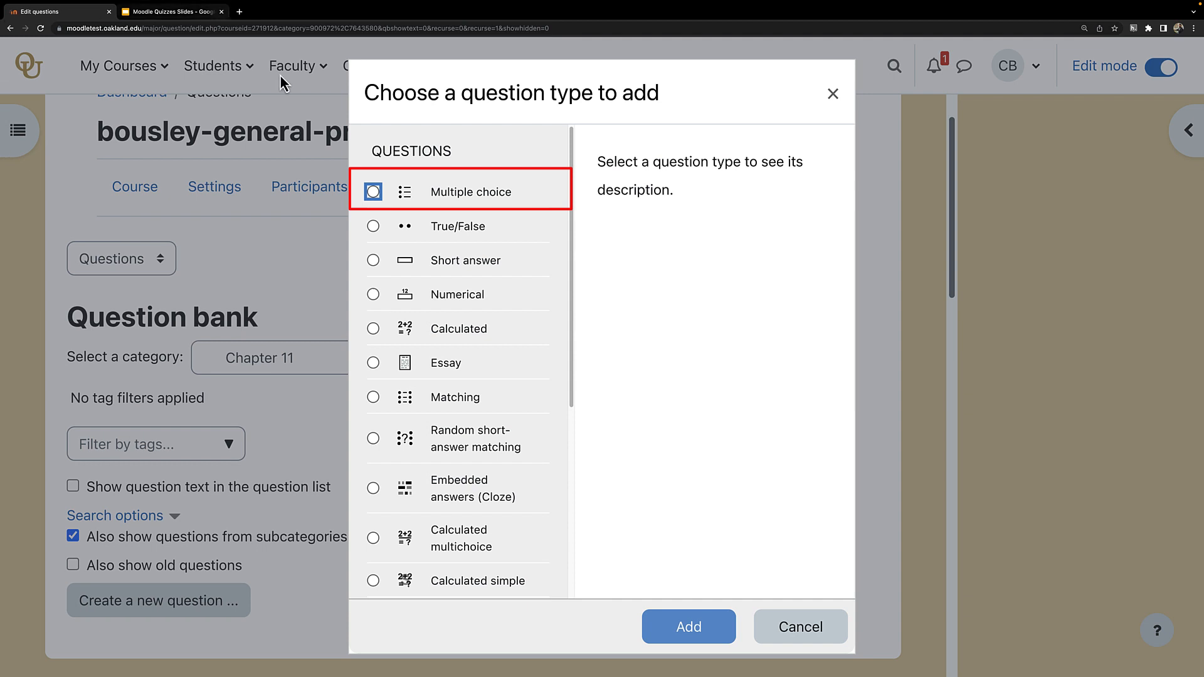
key("space")
left_click(679, 631)
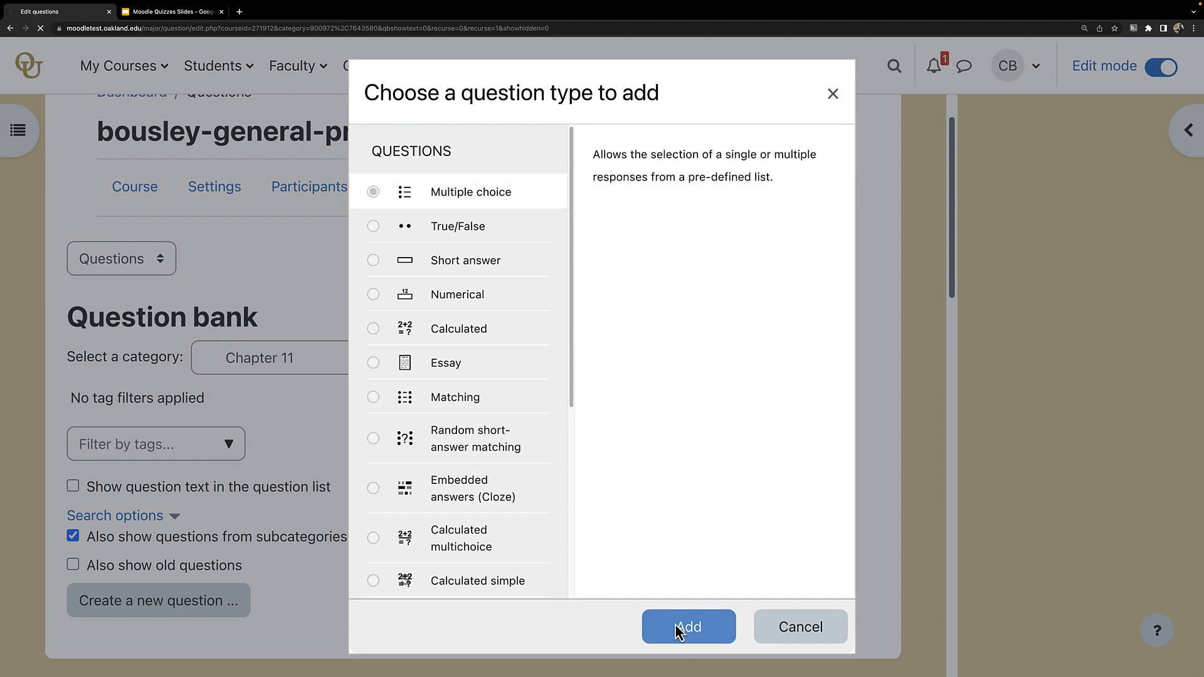
scroll(564, 483, "down", 3)
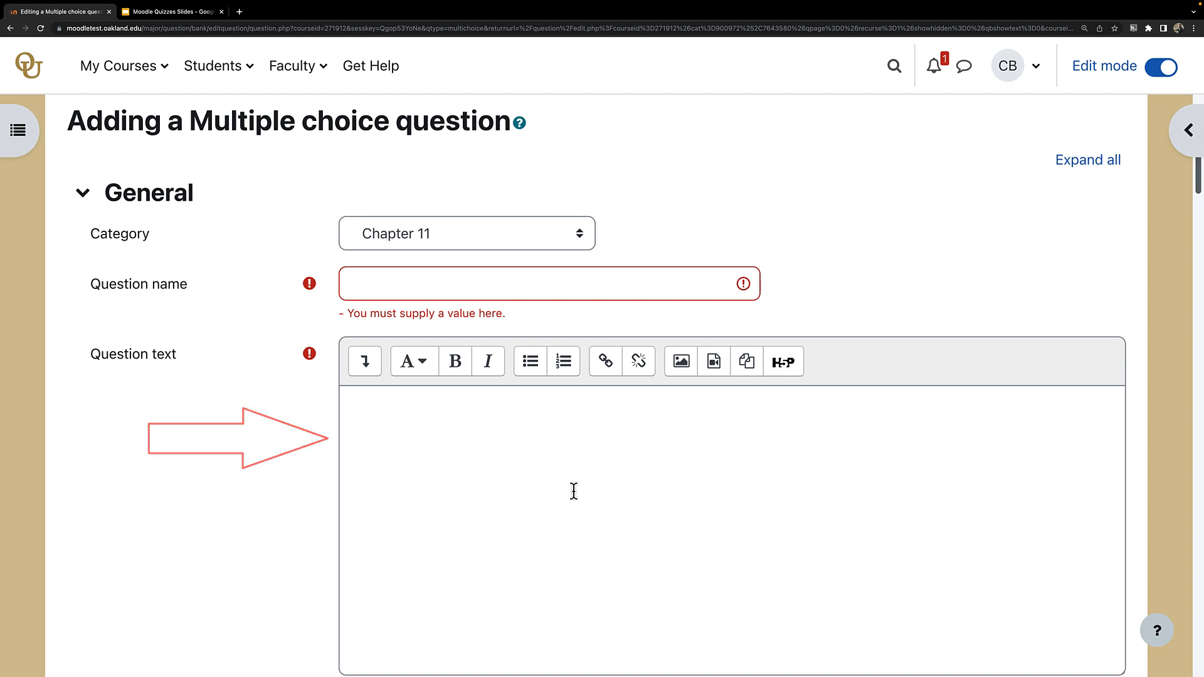
left_click(467, 291)
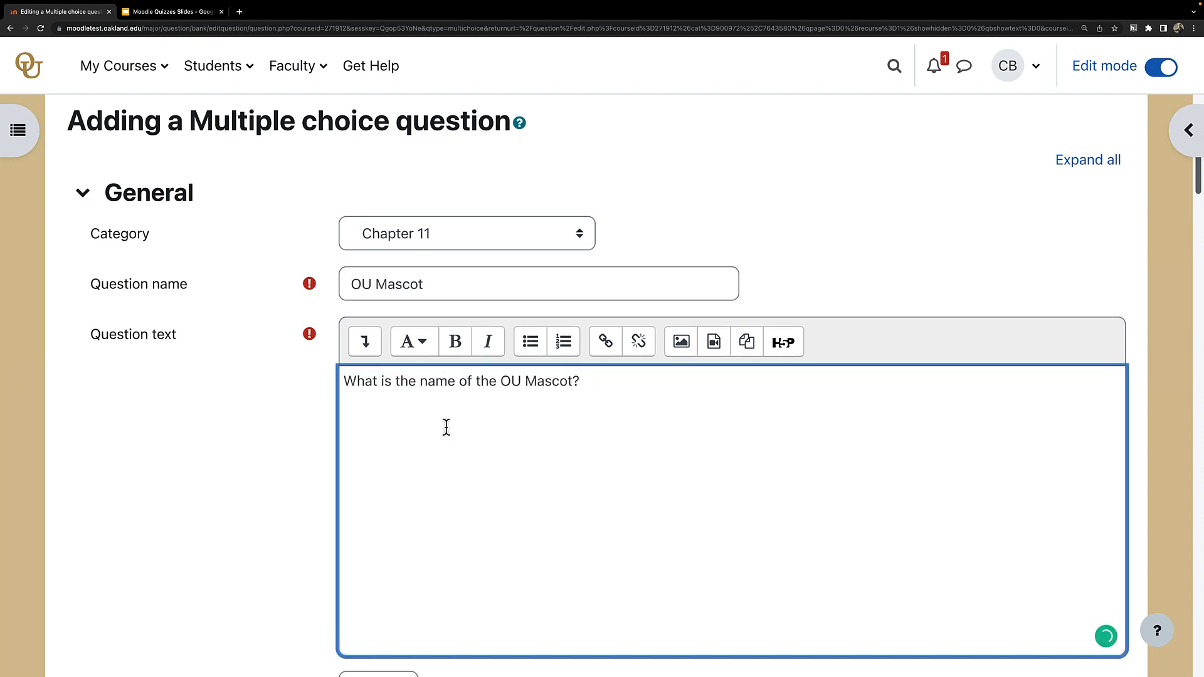
Step: Enter the answer choices Grizz, Sparty, Wally the walrus and Pioneer Pete, giving Grizz a grade of 100%
scroll(377, 430, "down", 5)
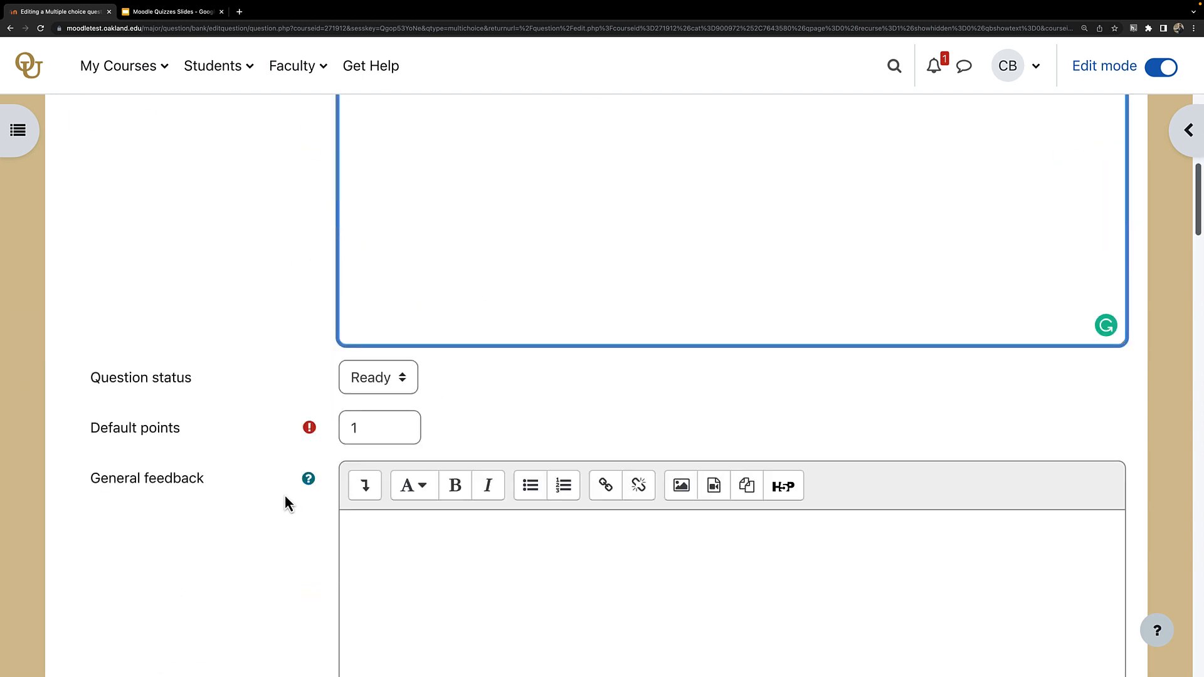
scroll(295, 518, "down", 5)
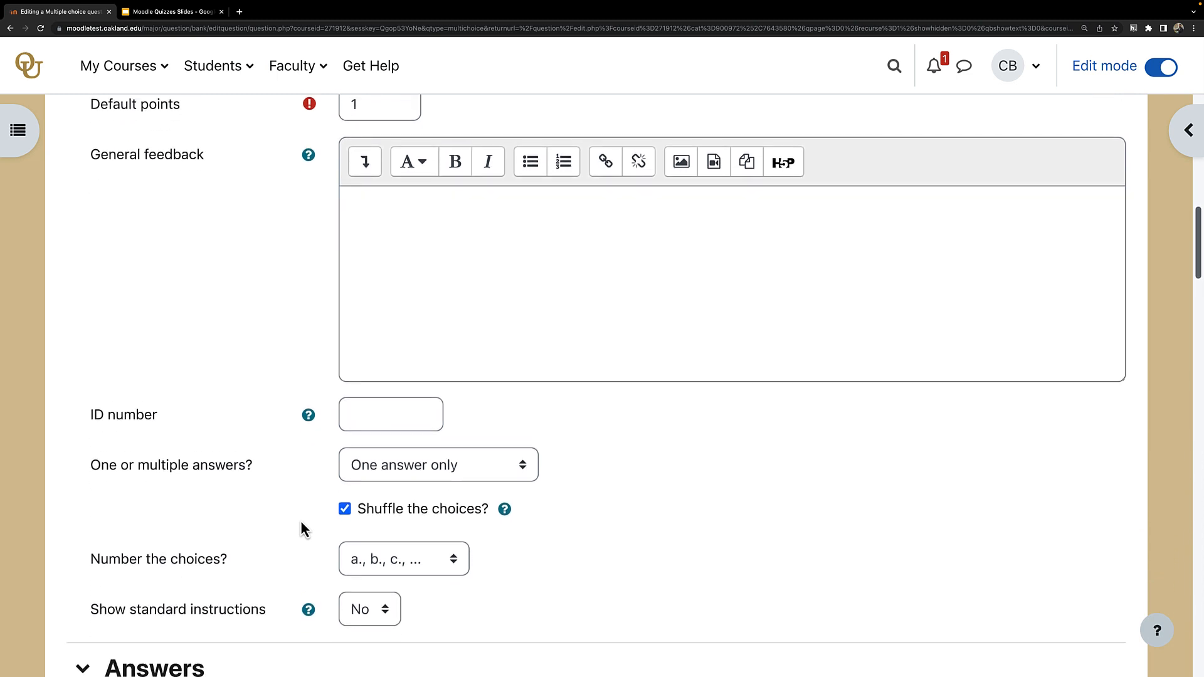
scroll(301, 523, "down", 1)
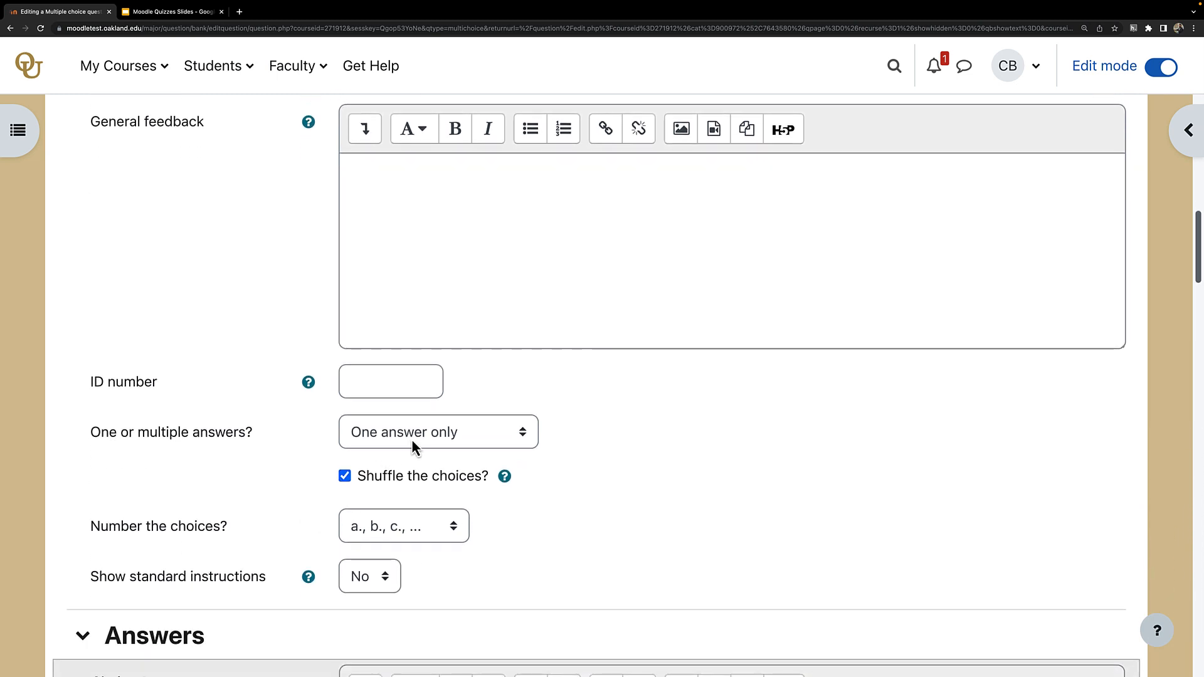
scroll(414, 436, "down", 4)
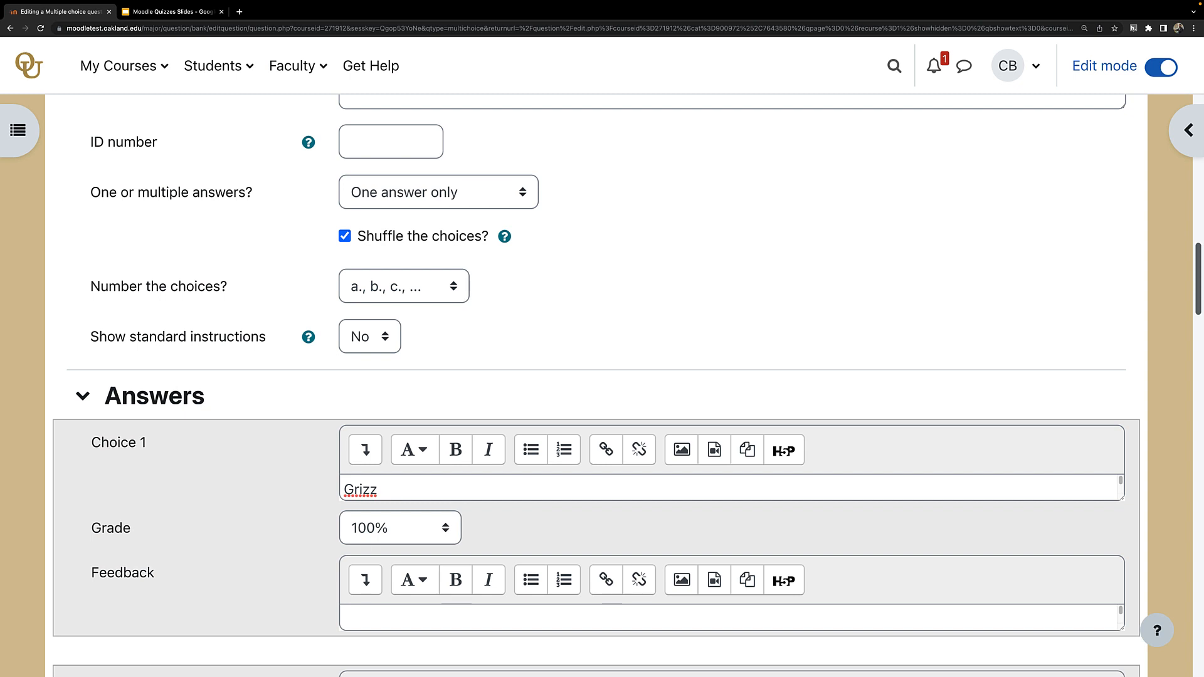
scroll(475, 552, "down", 3)
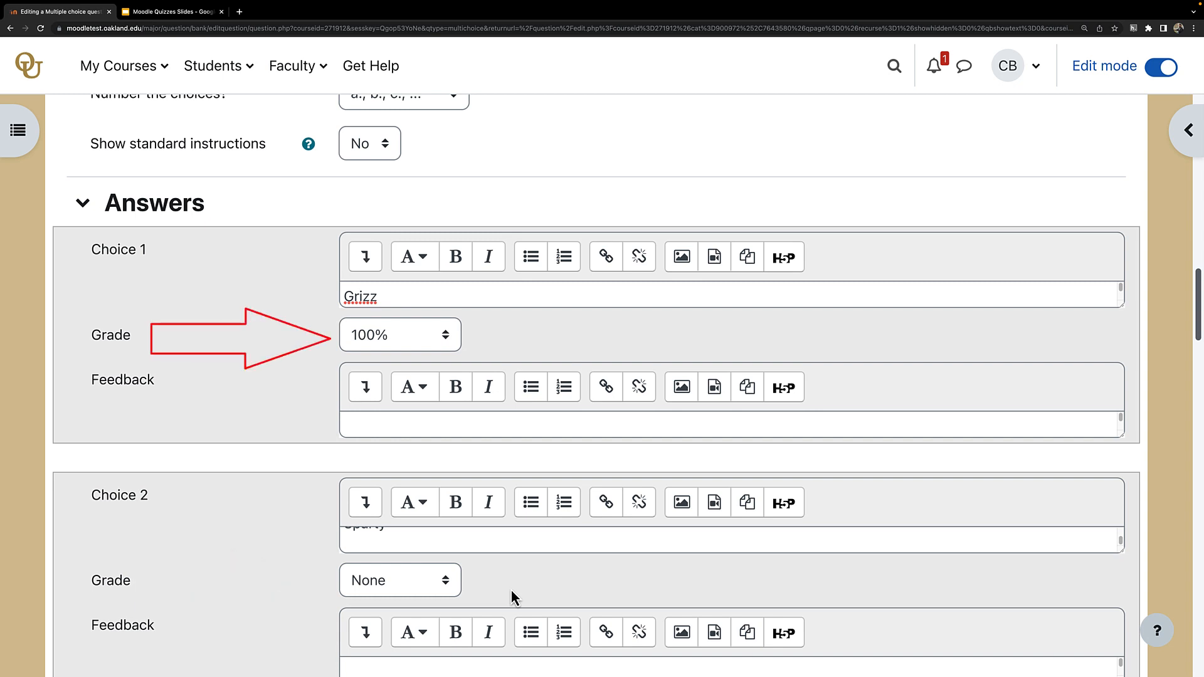
scroll(588, 502, "down", 4)
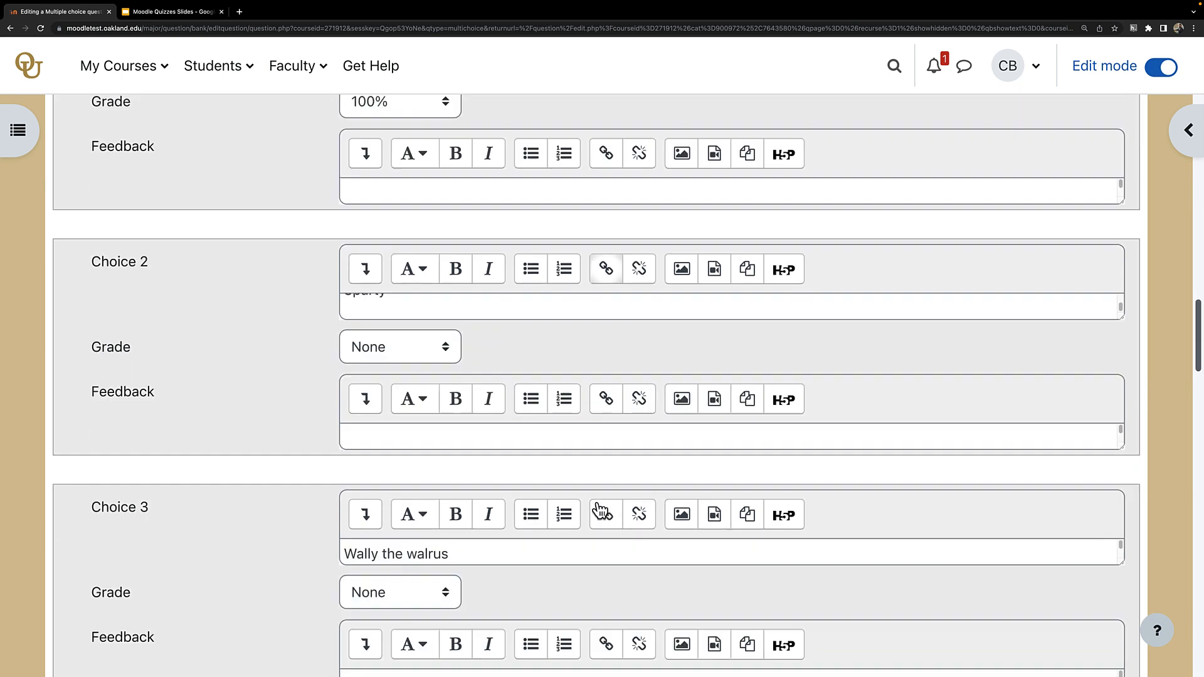
scroll(599, 511, "down", 11)
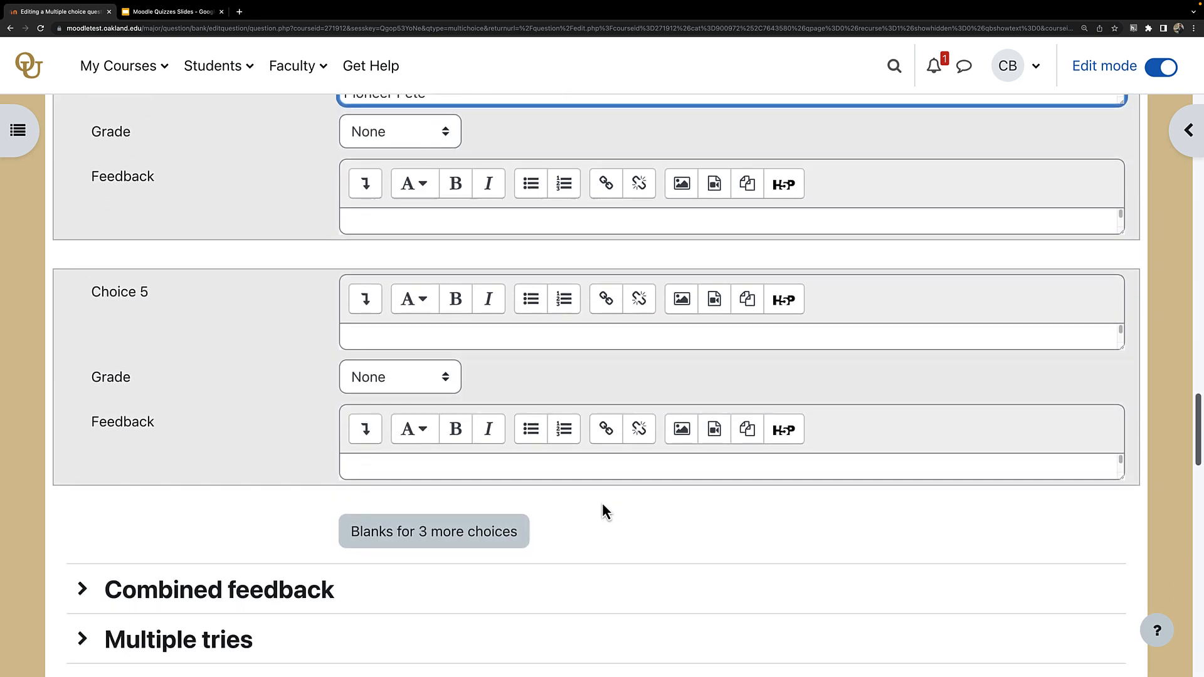
Step: Review the question's Multiple tries penalty and hint options, and save the question
scroll(602, 506, "down", 6)
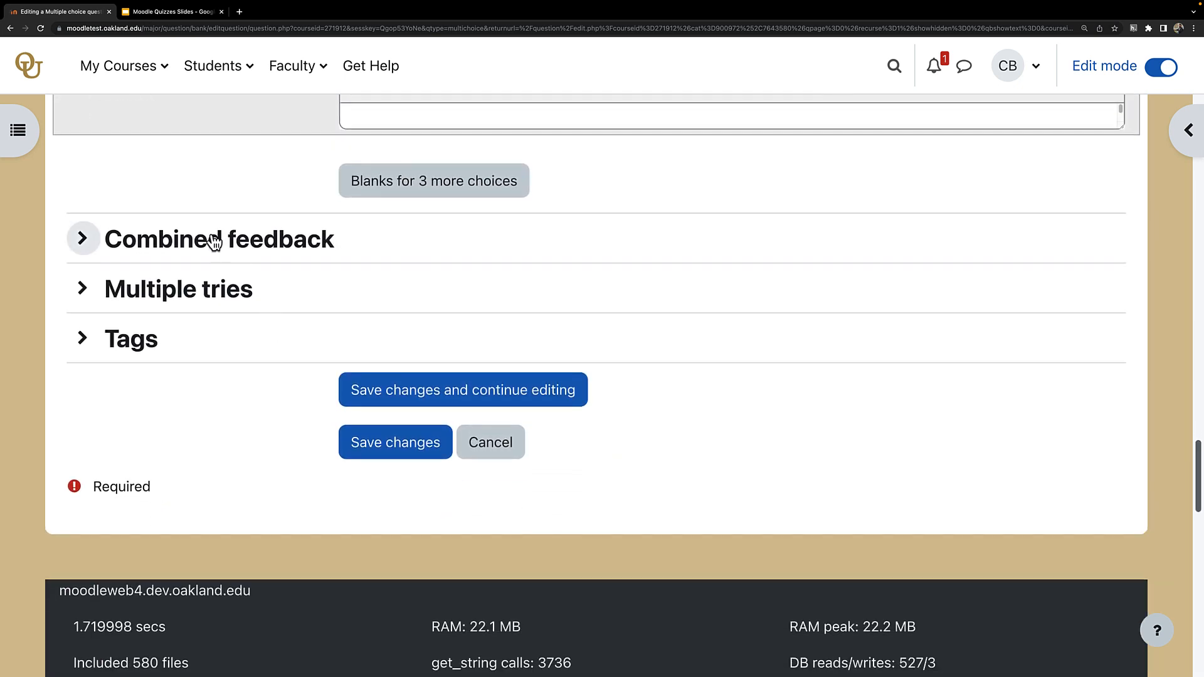
left_click(209, 289)
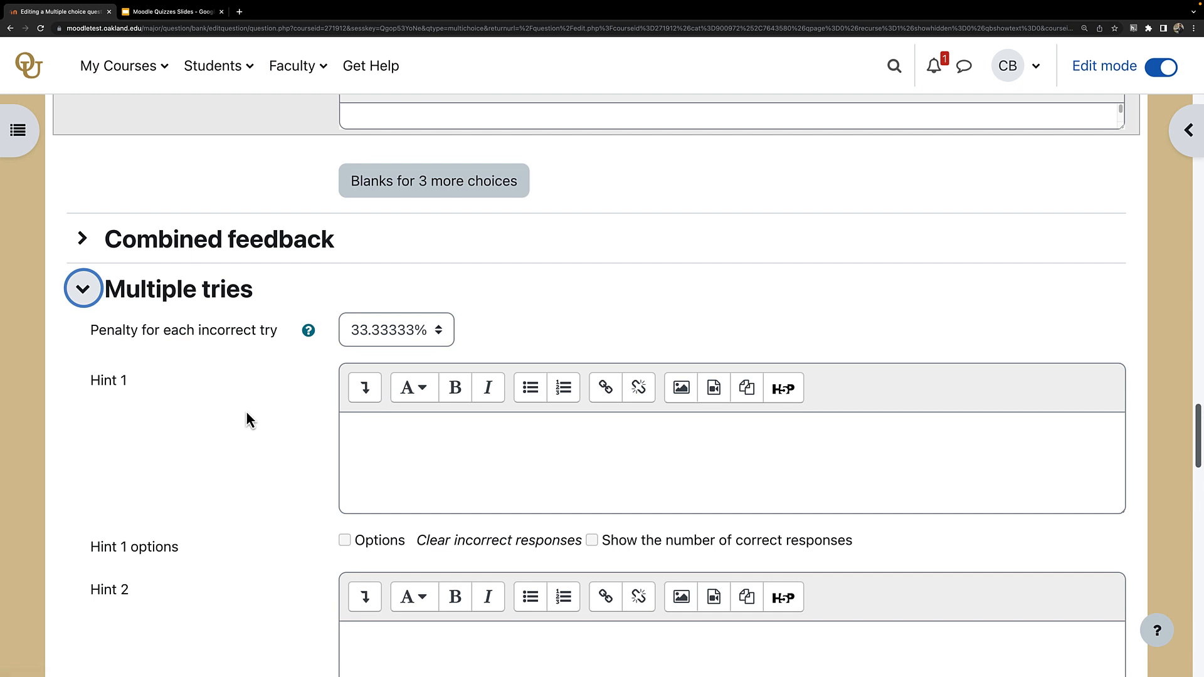
scroll(246, 413, "down", 2)
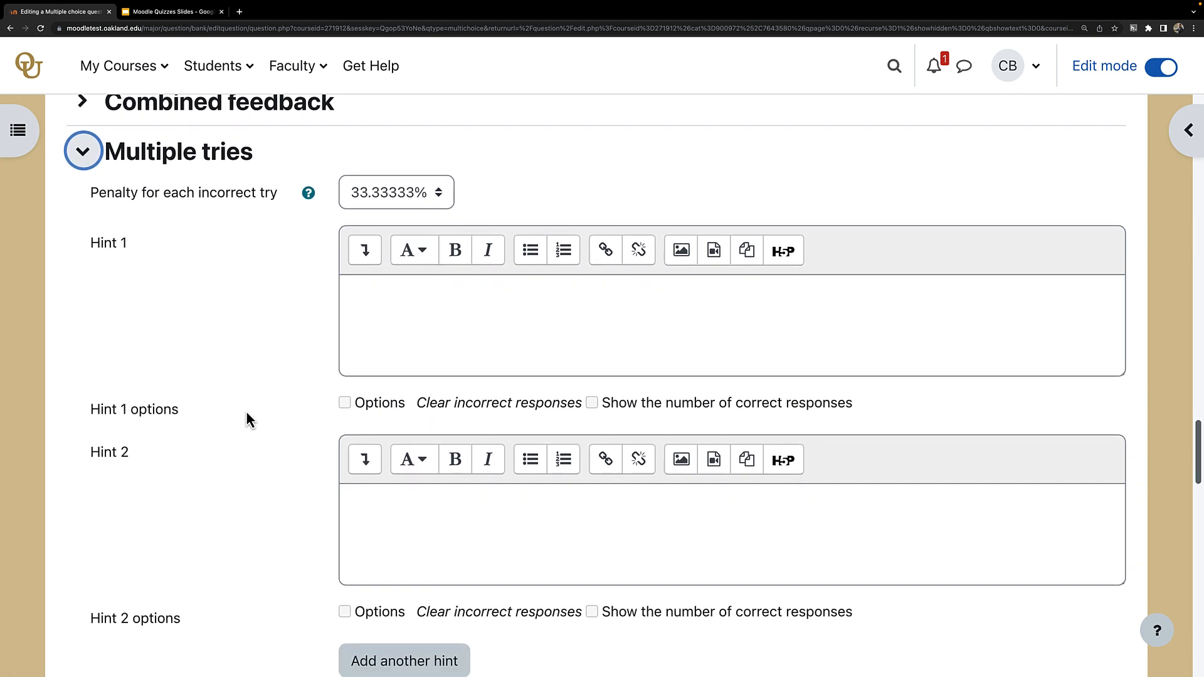
scroll(247, 417, "down", 4)
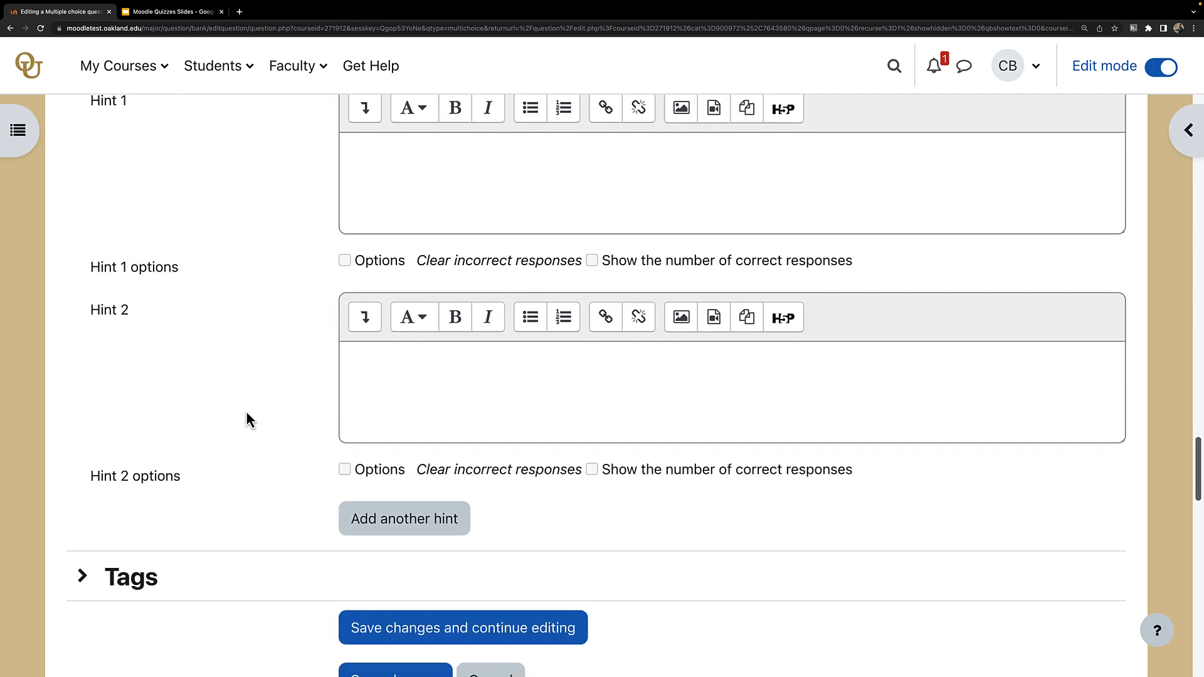
scroll(268, 461, "down", 1)
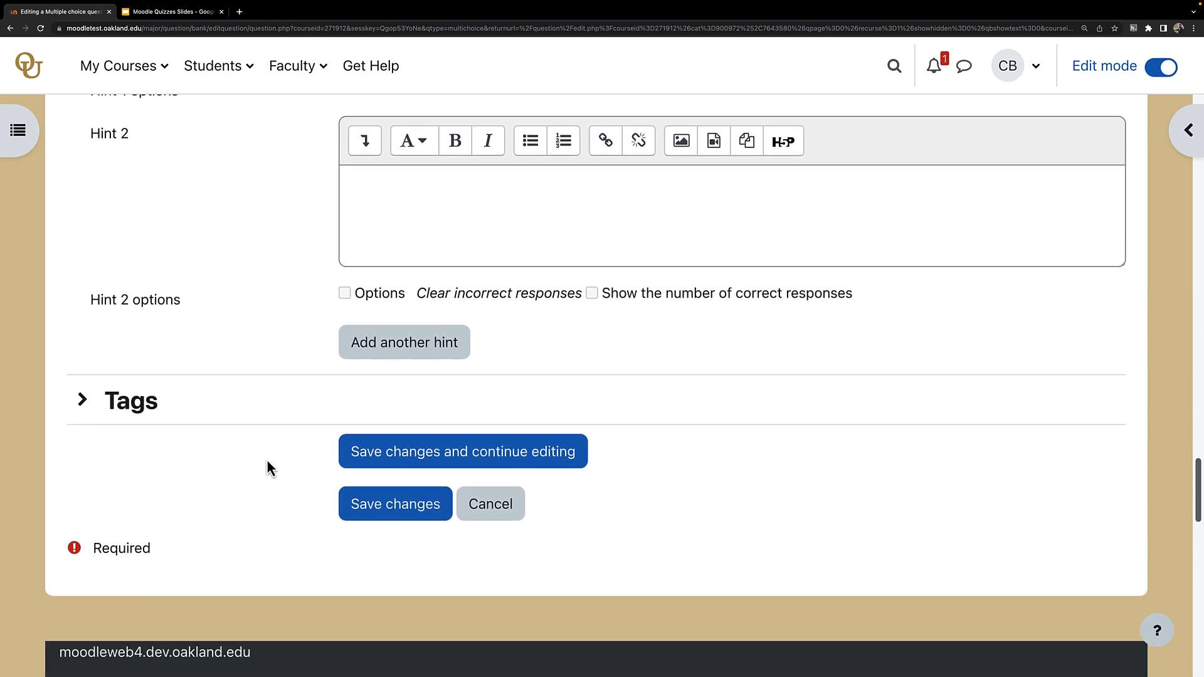
scroll(265, 459, "up", 2)
scroll(269, 461, "down", 2)
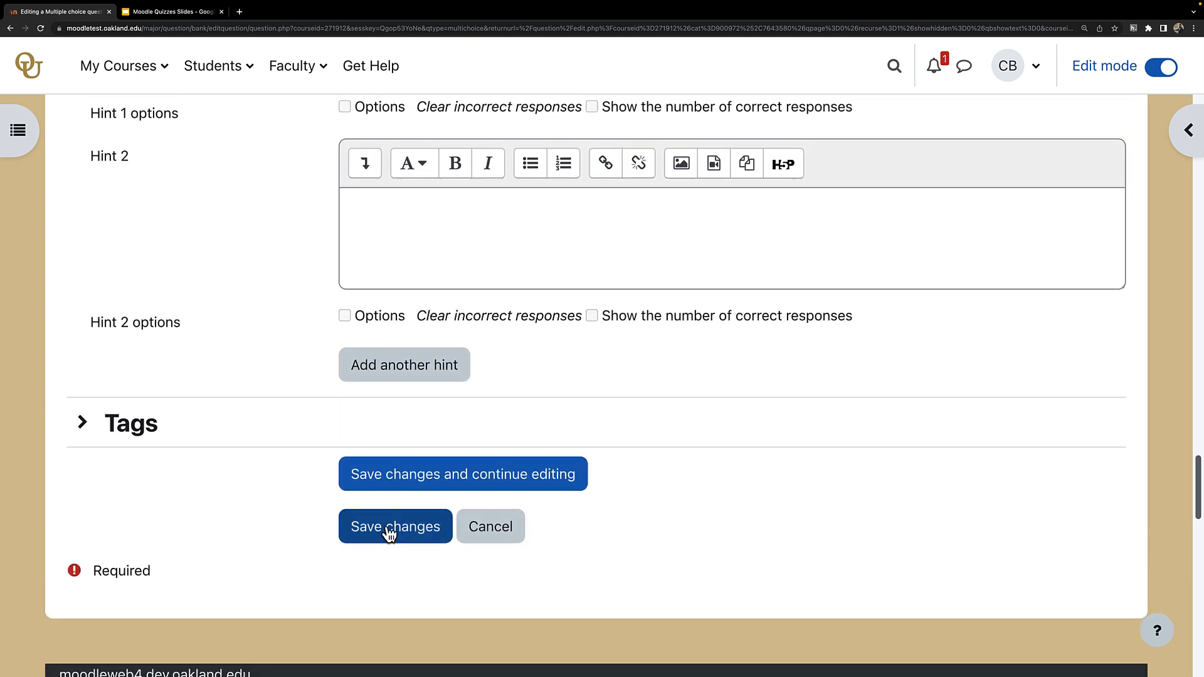
left_click(390, 527)
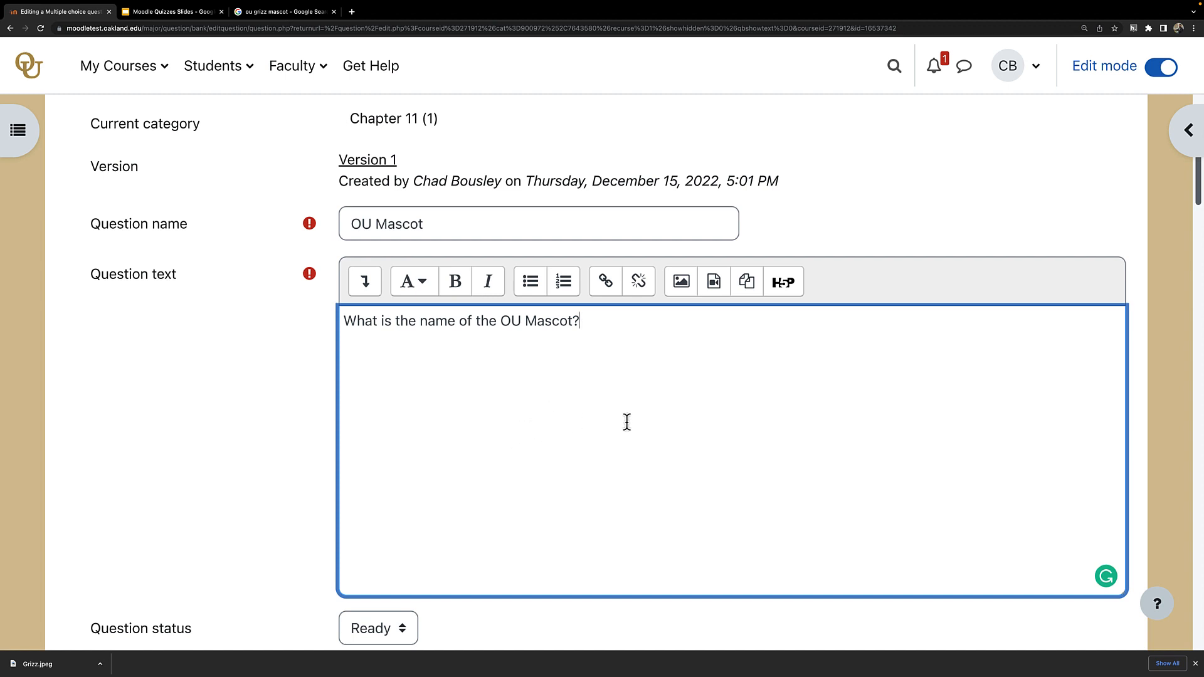
Step: Upload Grizz.jpeg from the Desktop as an image on a new line below the question text, saving it as "Grizz"
key("Return")
left_click(683, 294)
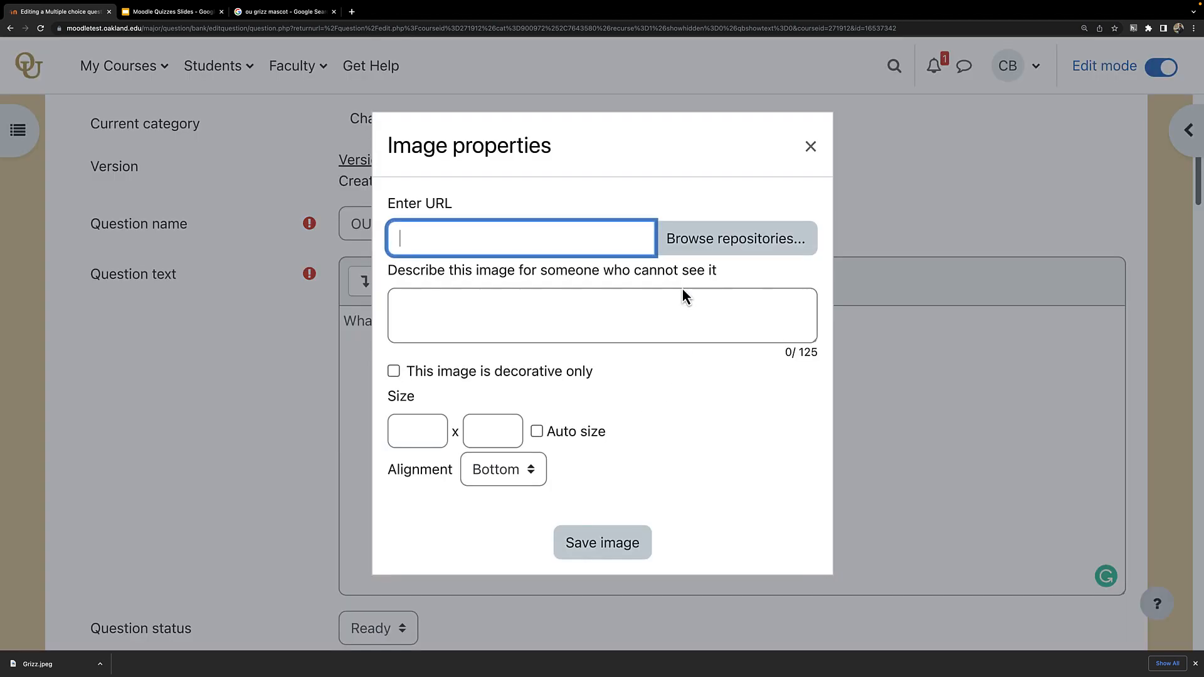
left_click(695, 244)
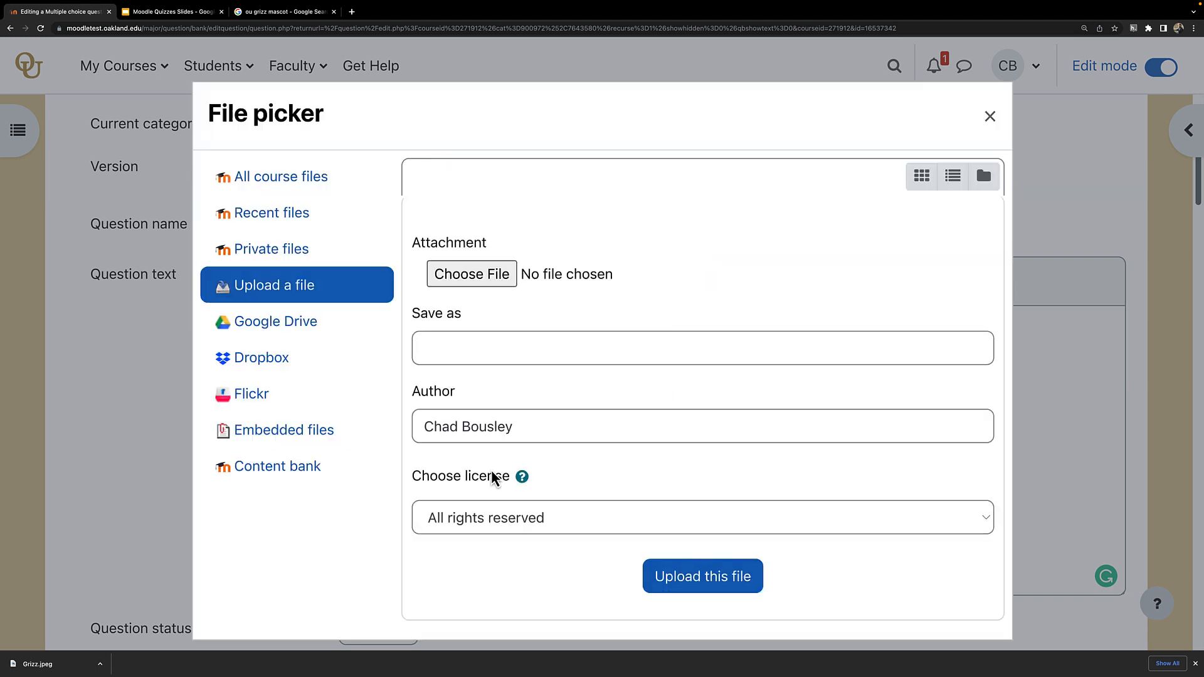
left_click(459, 276)
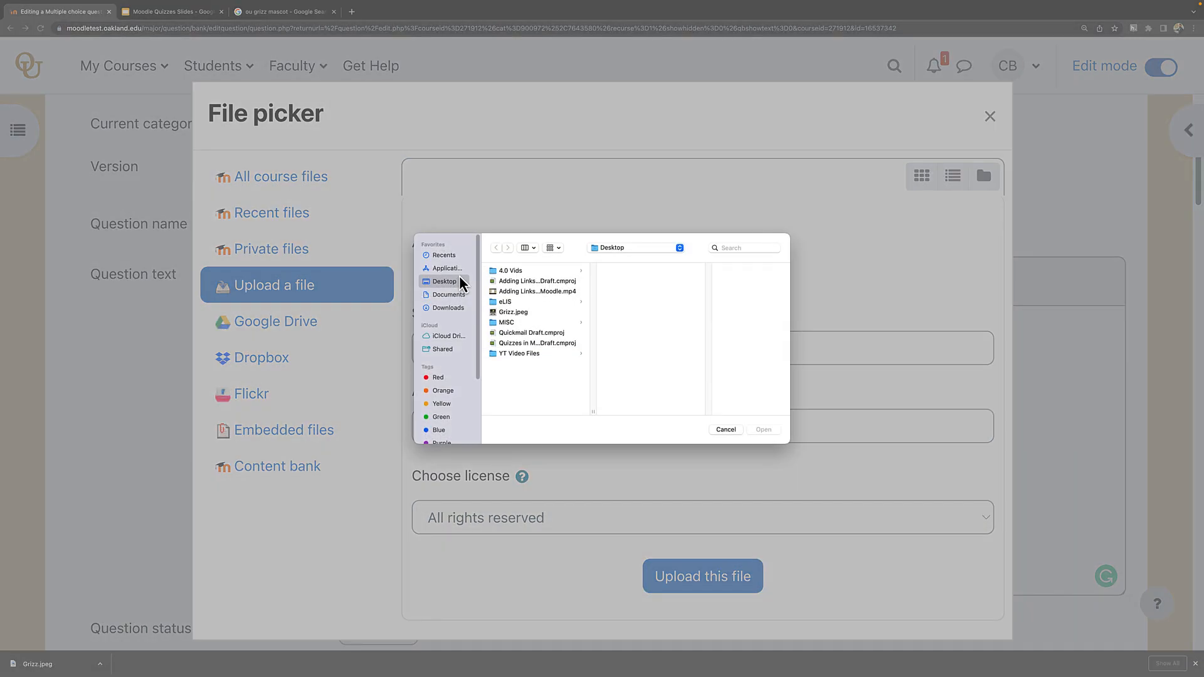
left_click(513, 313)
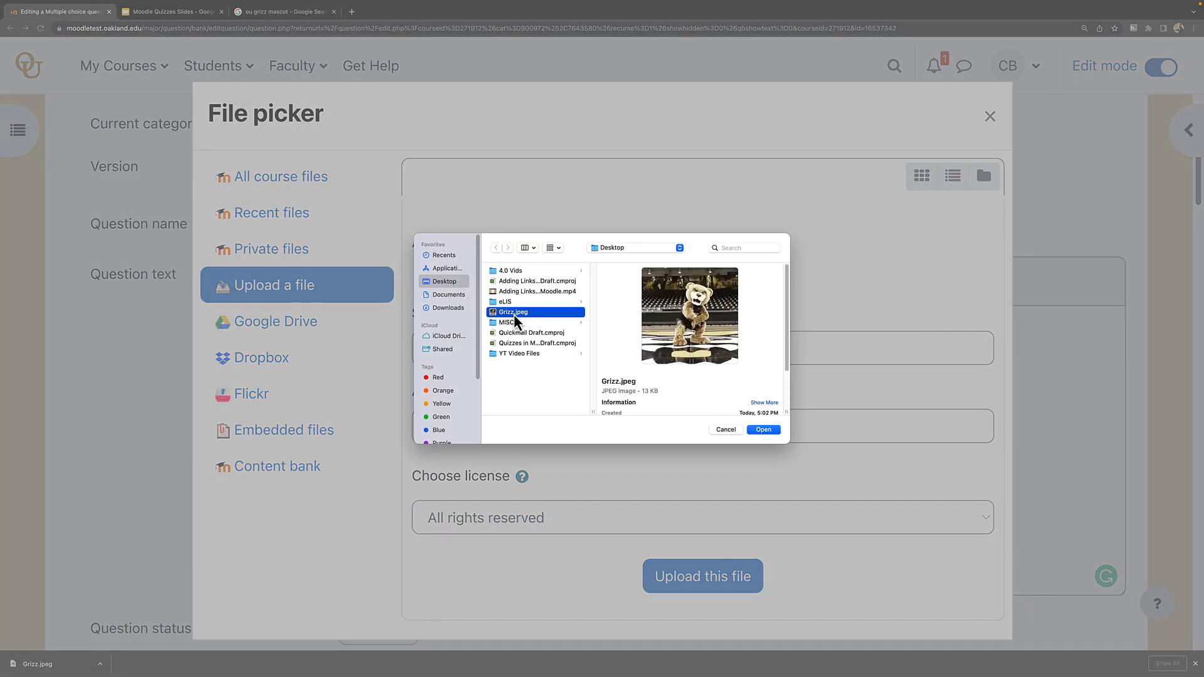
left_click(765, 432)
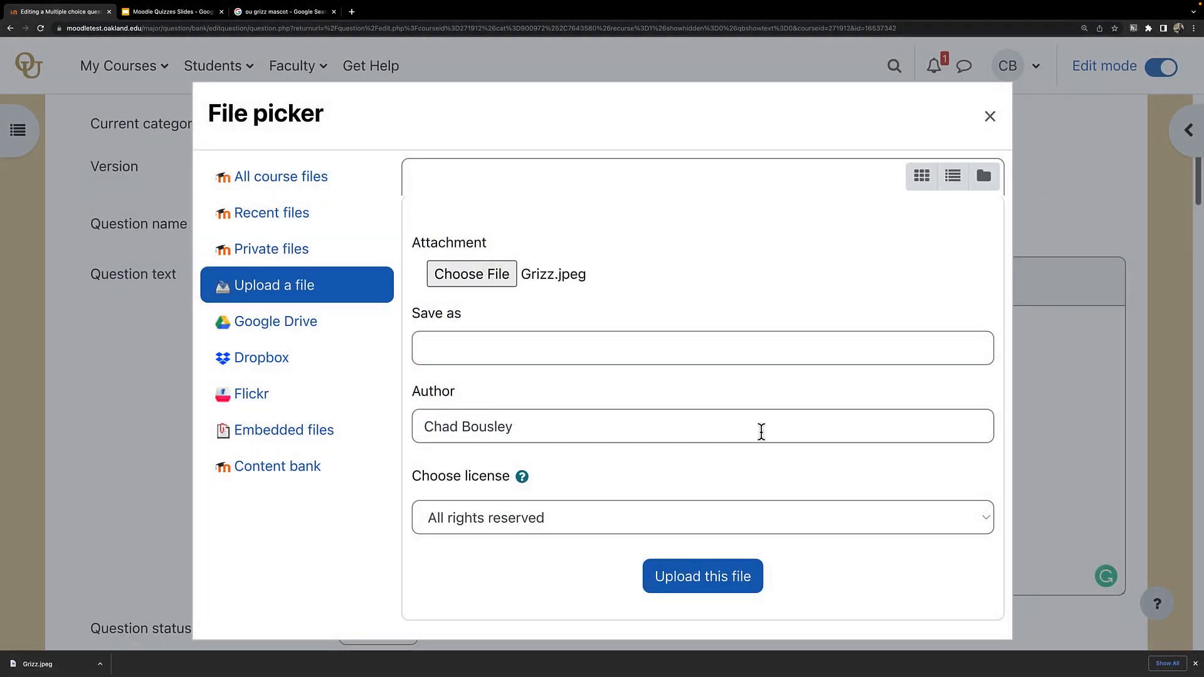
left_click(505, 349)
type("Grizz")
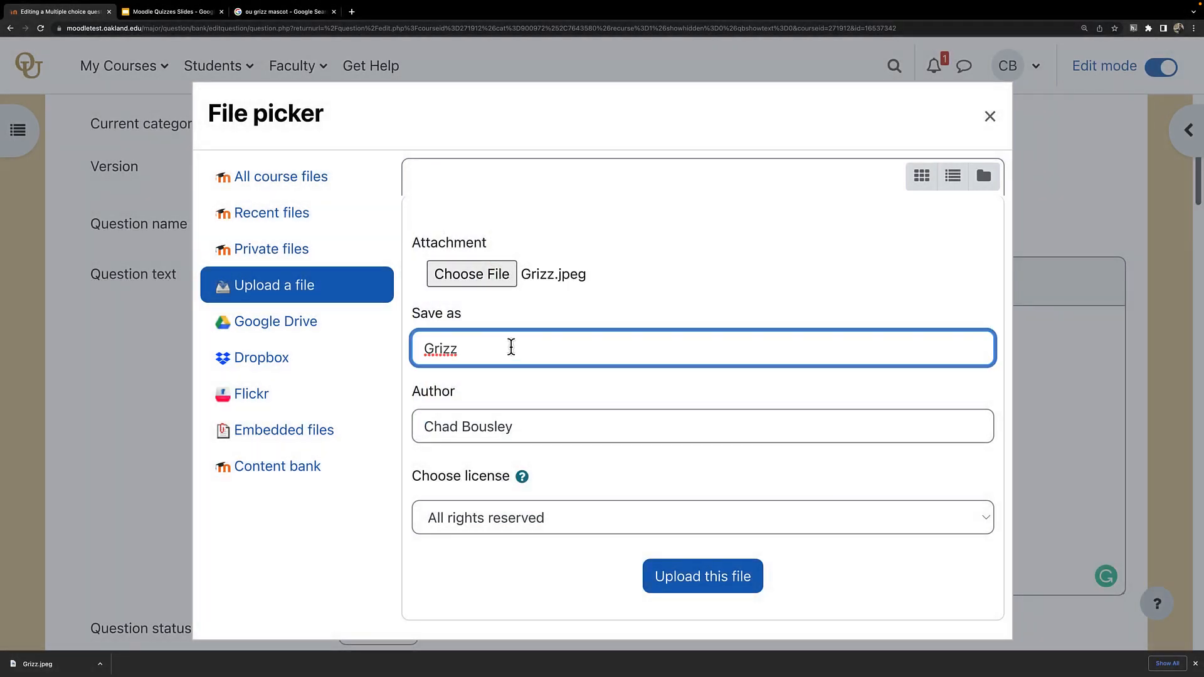
left_click(697, 585)
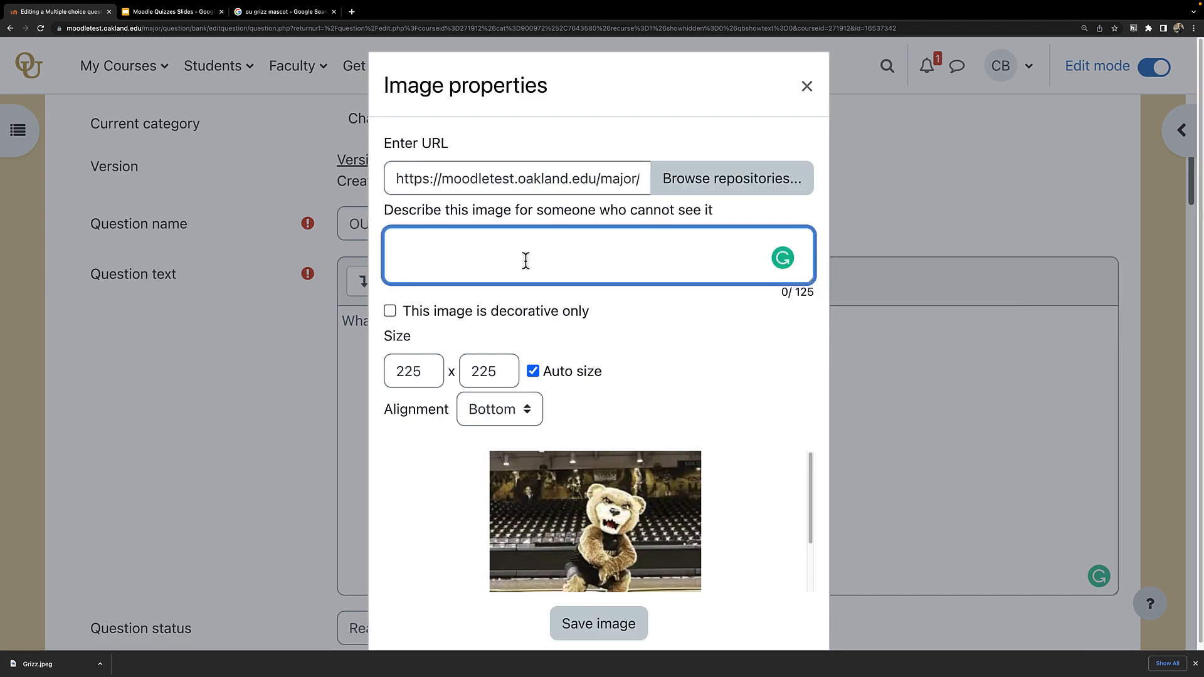
Step: Describe the image as "Oakland University Mascot", set its alignment to Middle and insert it into the question text
type("Oakland University Mascot")
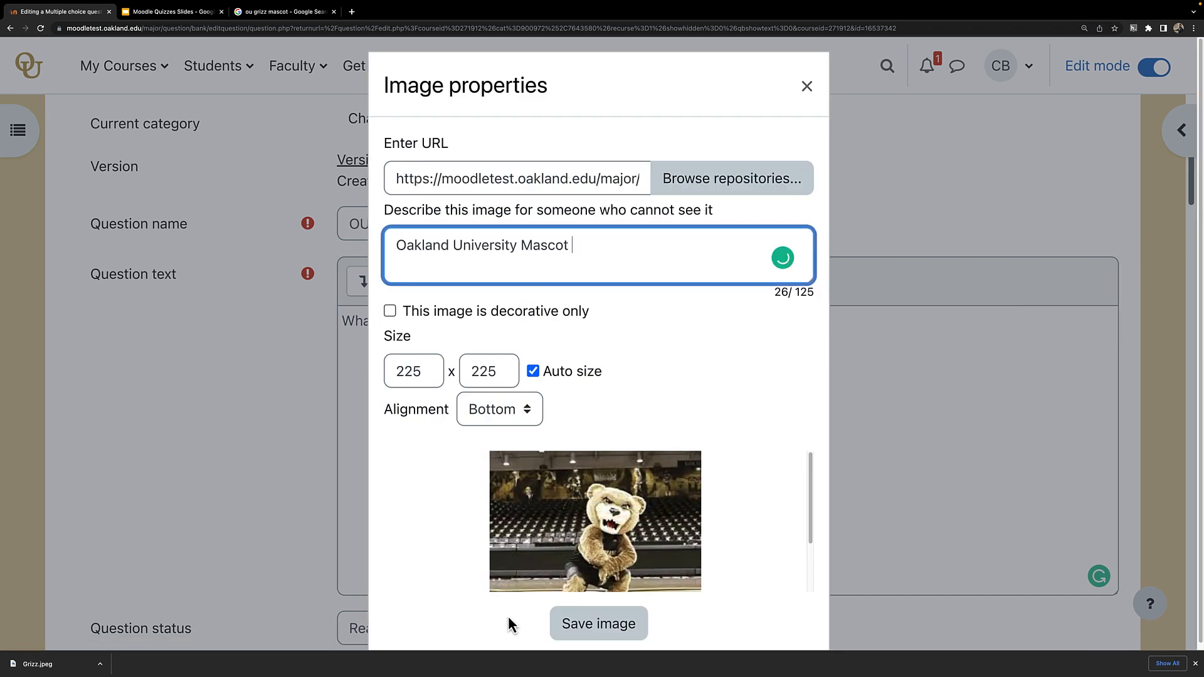
left_click(488, 416)
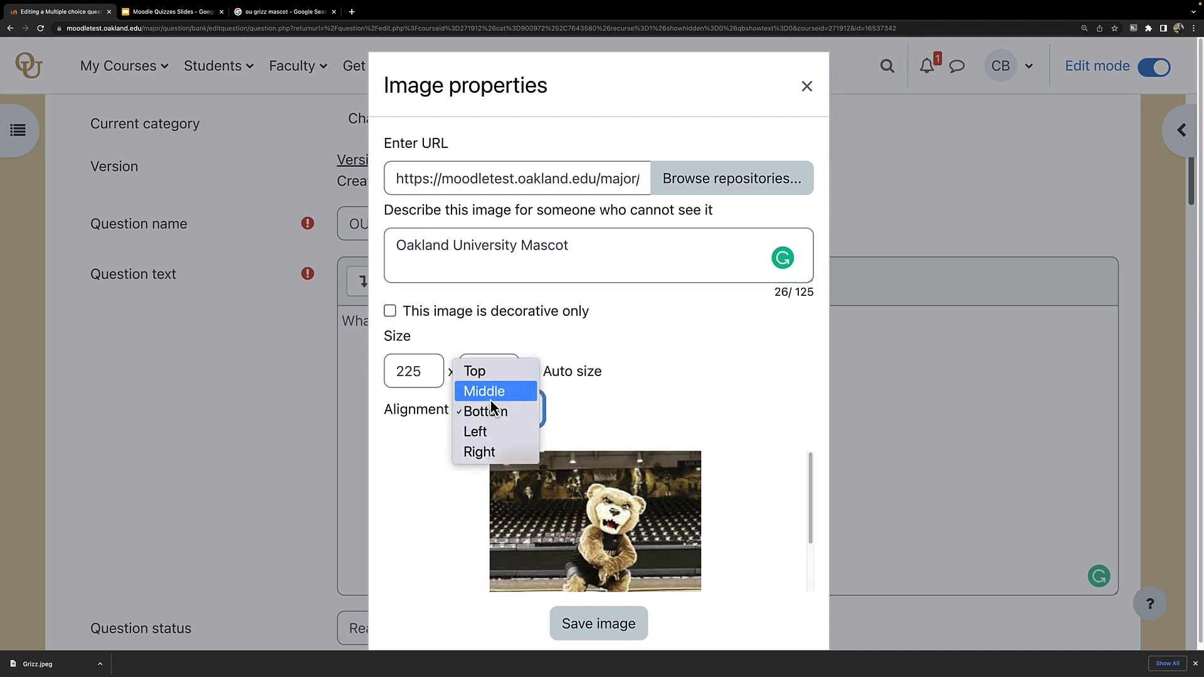
left_click(491, 395)
left_click(611, 635)
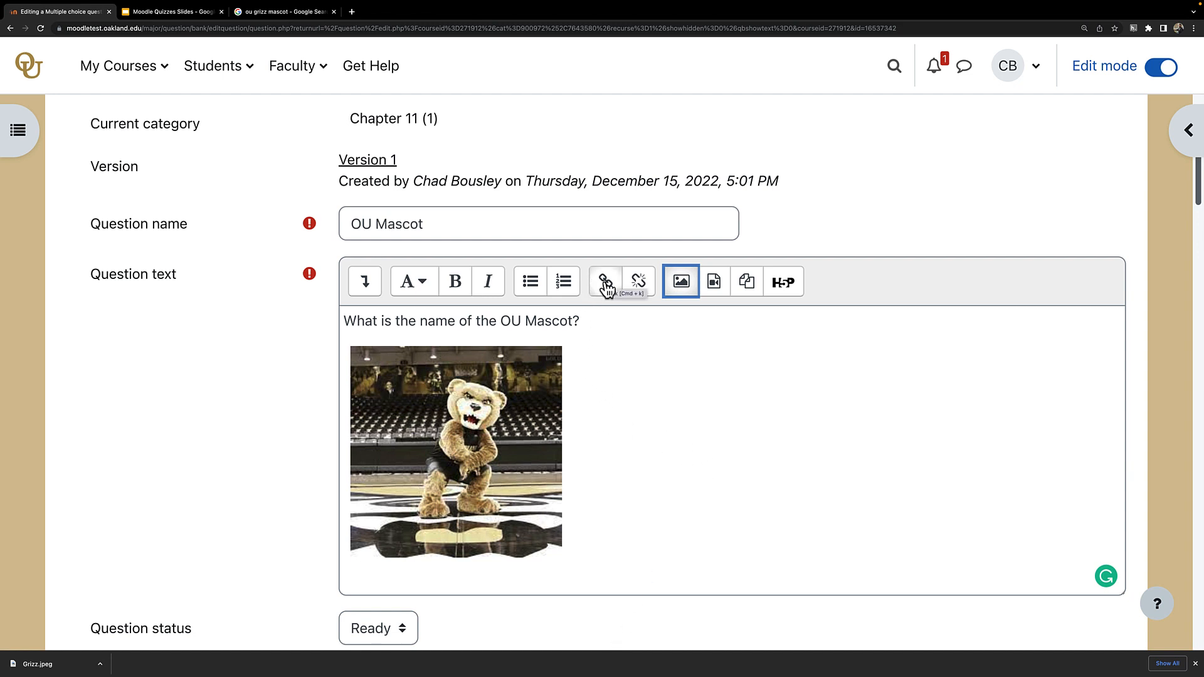
Step: Show the additional editing tools of the question text editor
left_click(363, 285)
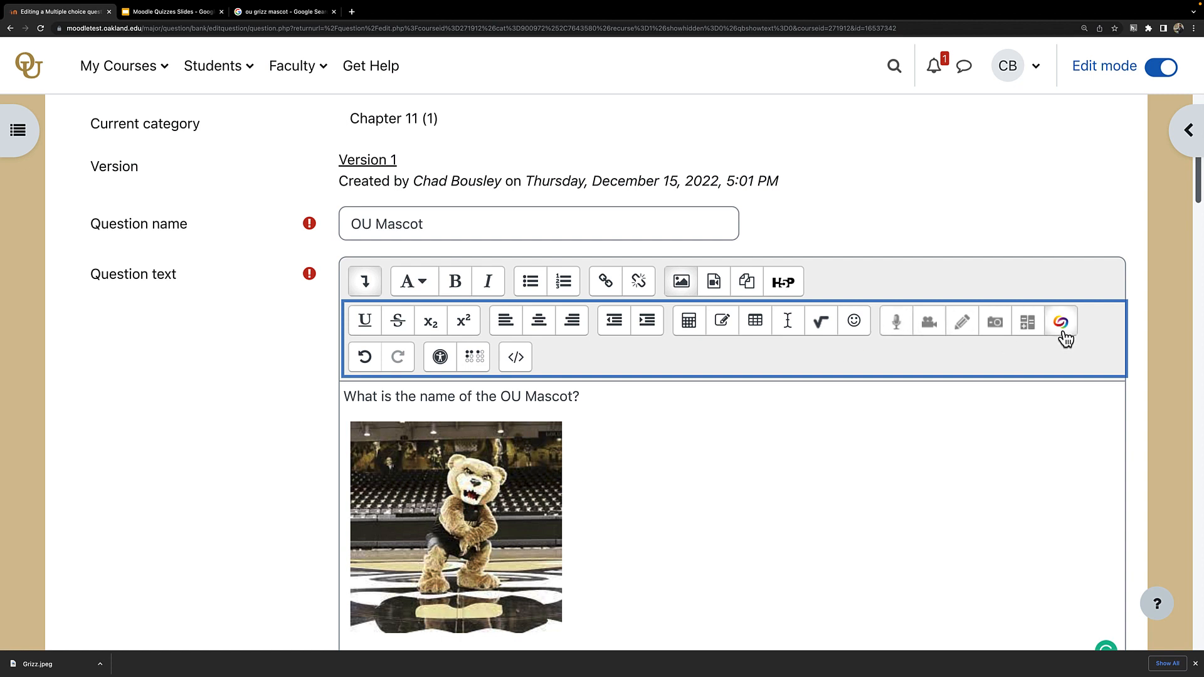
Step: Save the changes to the OU Mascot question with its embedded image
scroll(192, 481, "down", 1)
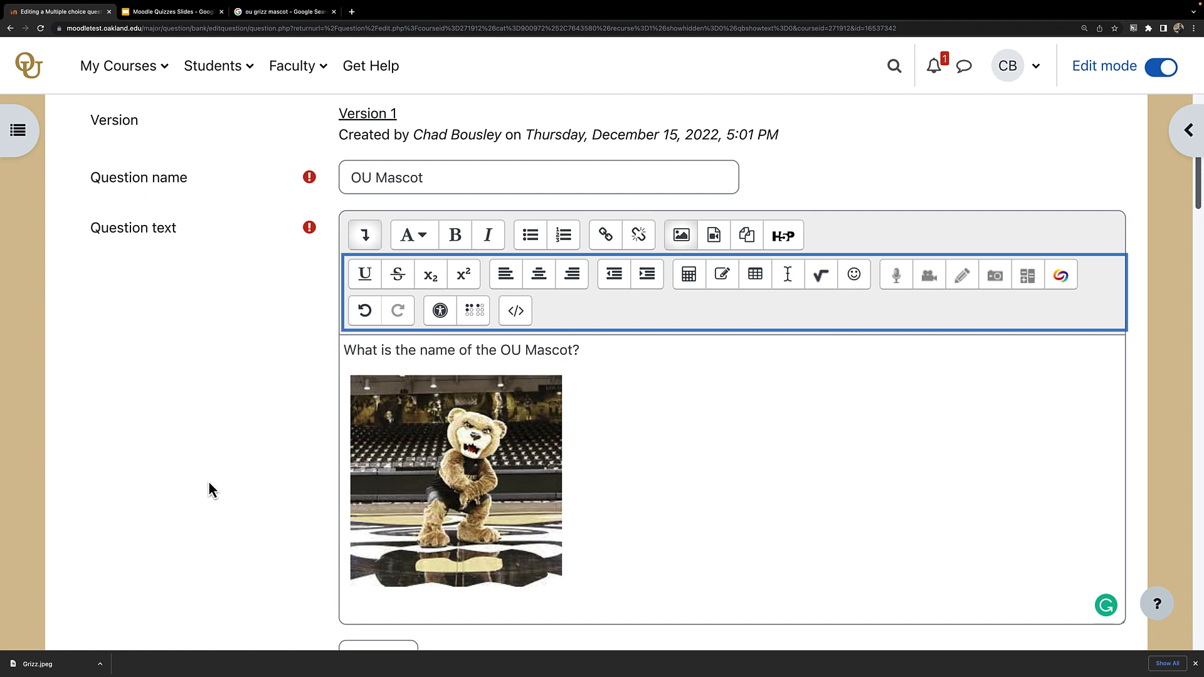
scroll(231, 508, "down", 6)
scroll(231, 516, "down", 20)
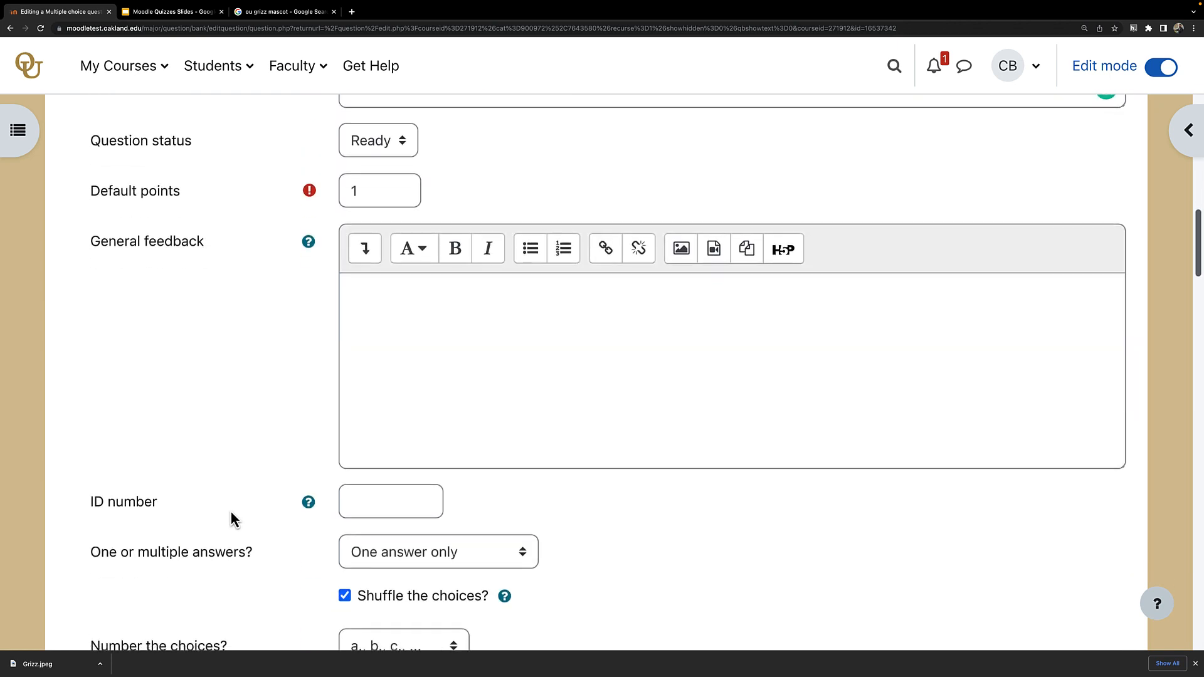
left_click(412, 610)
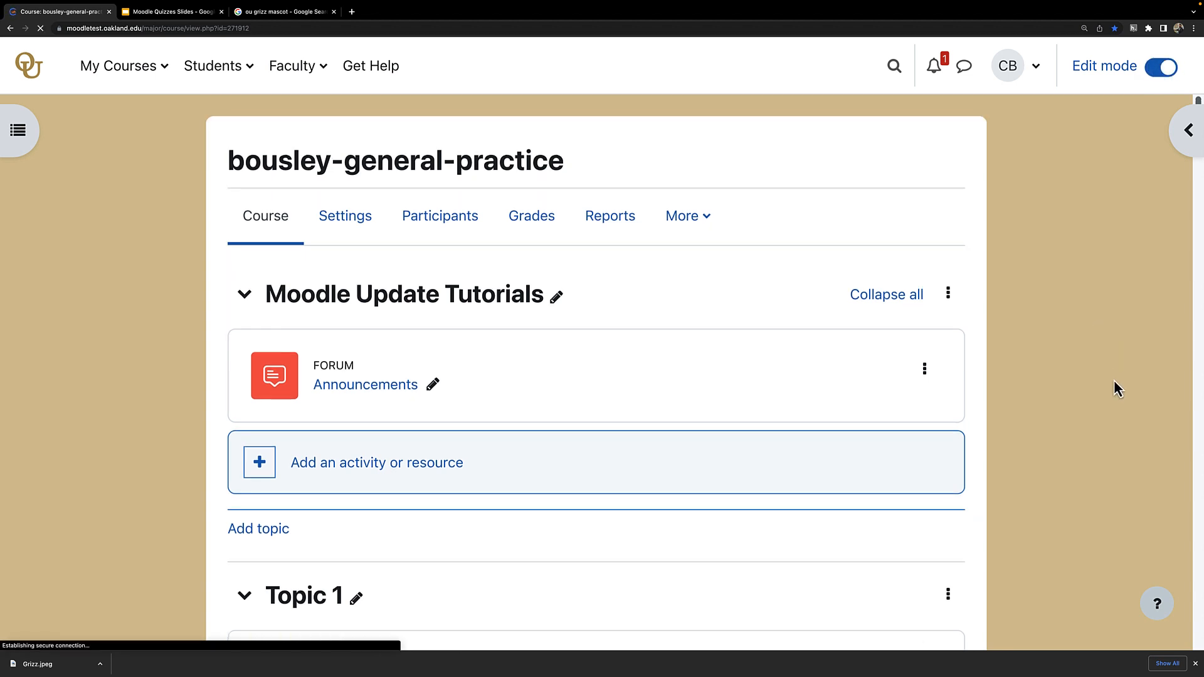
Step: Add a new Quiz activity to Topic 1 of the practice course
scroll(1114, 381, "down", 9)
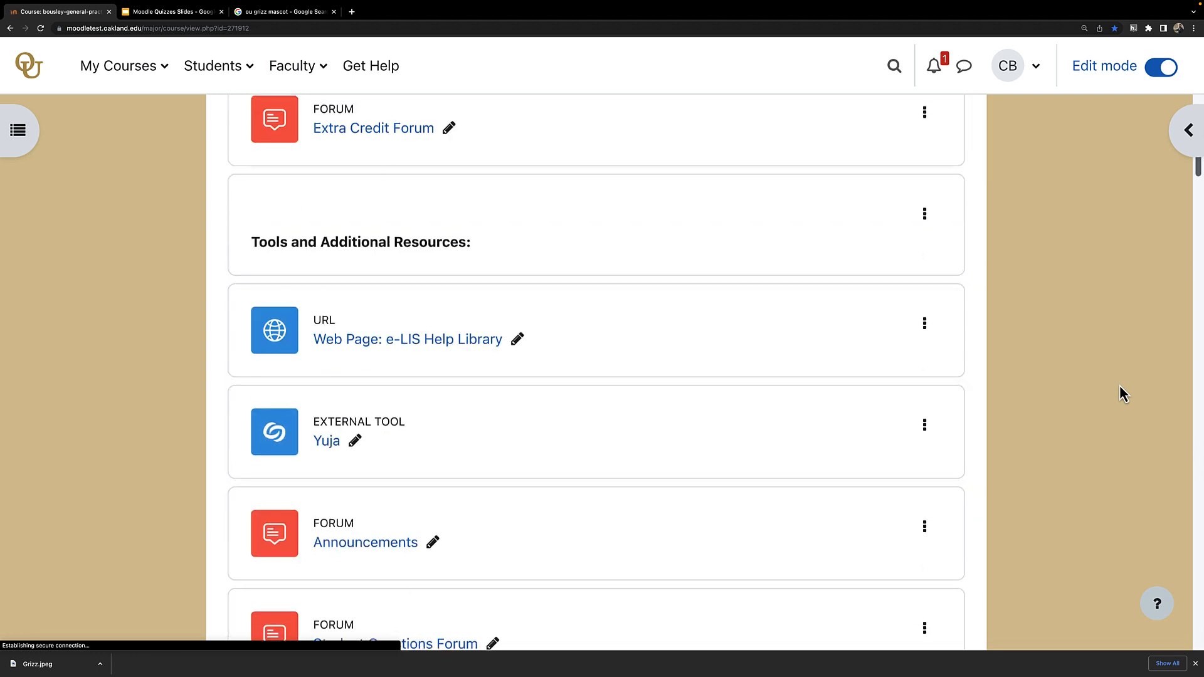
scroll(1120, 385, "down", 10)
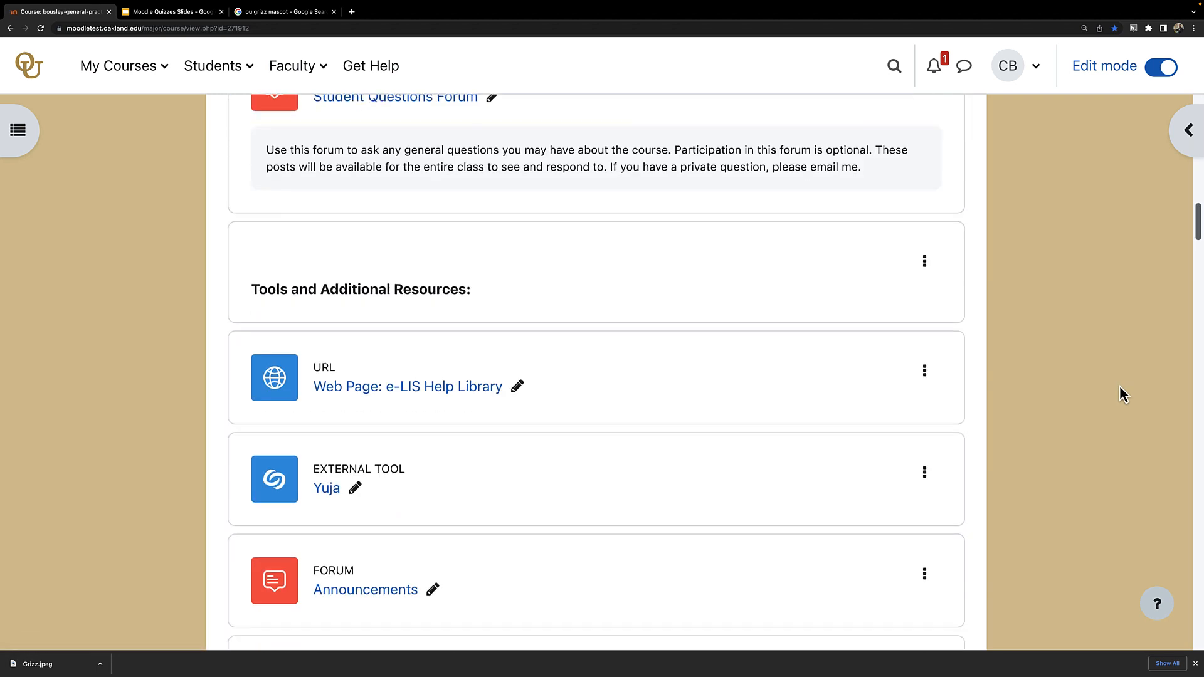
scroll(1120, 386, "down", 6)
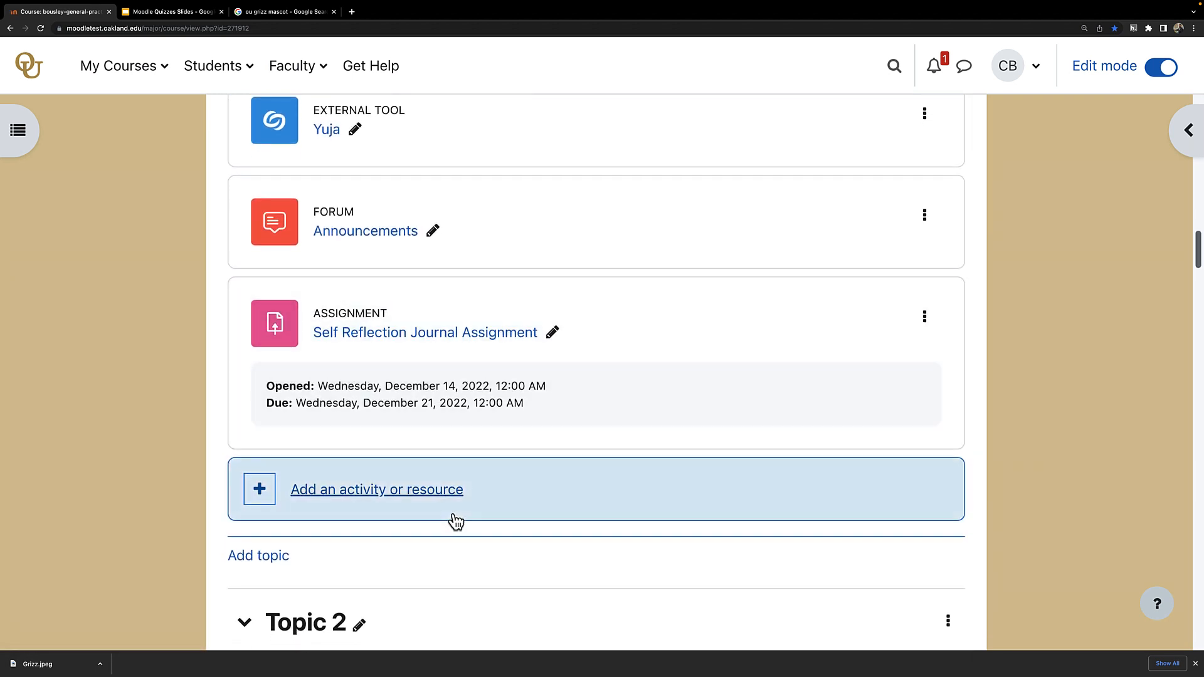
left_click(431, 494)
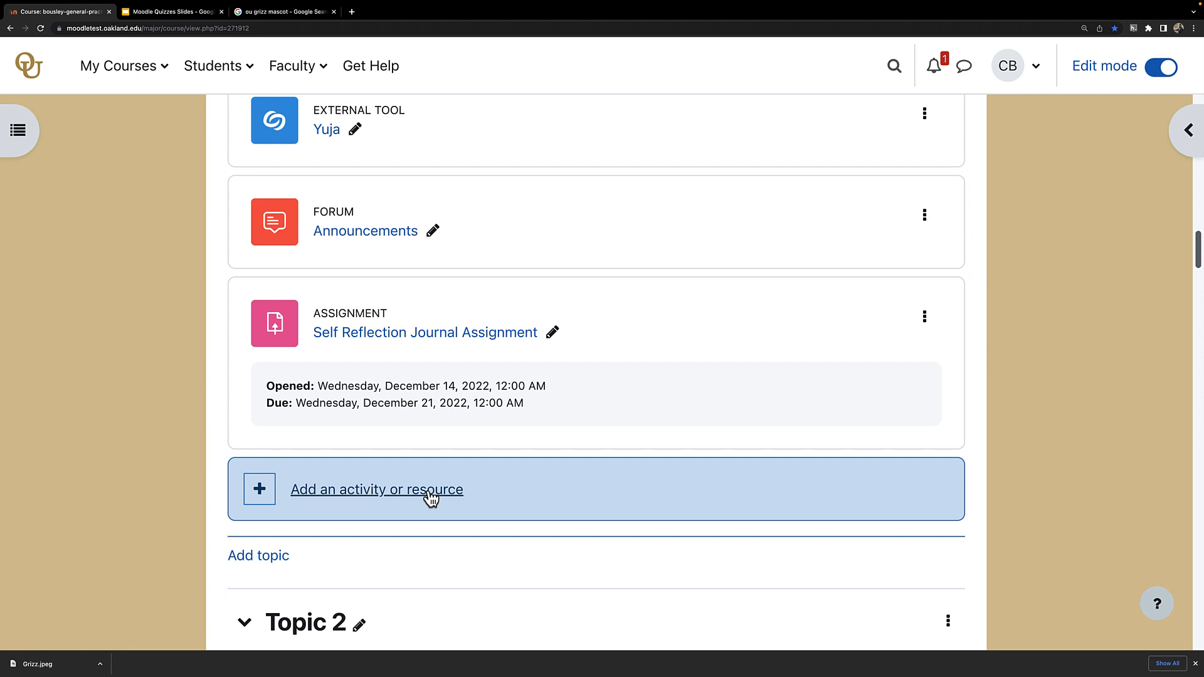
left_click(432, 505)
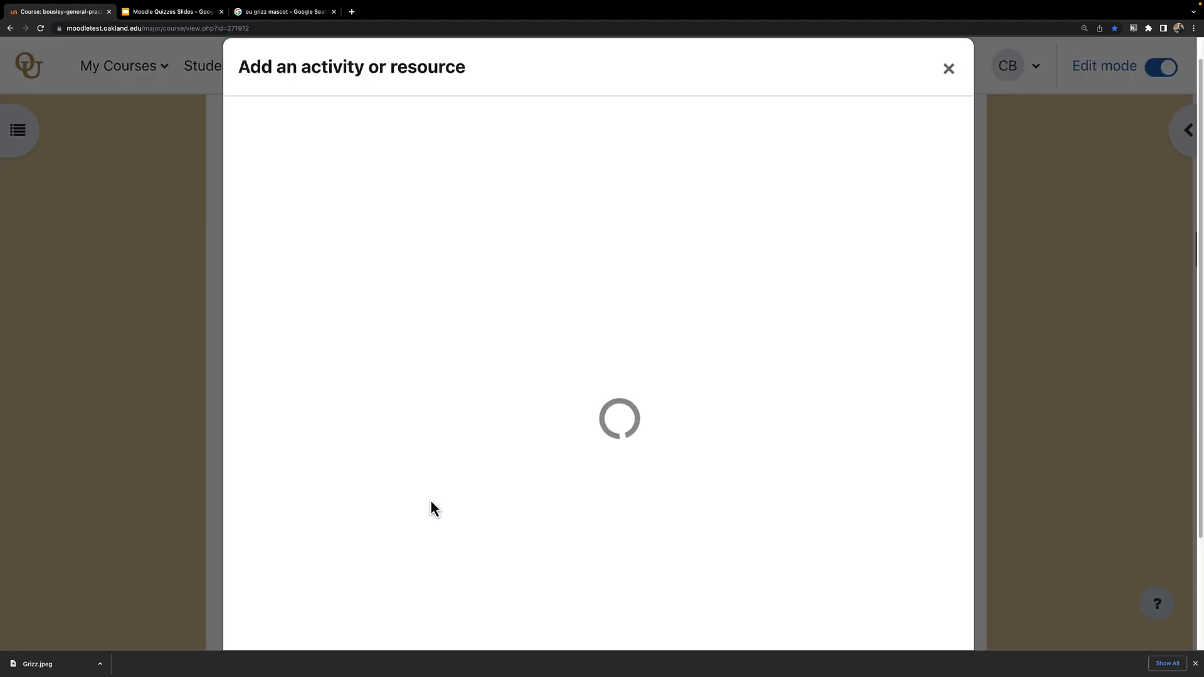
scroll(887, 353, "down", 5)
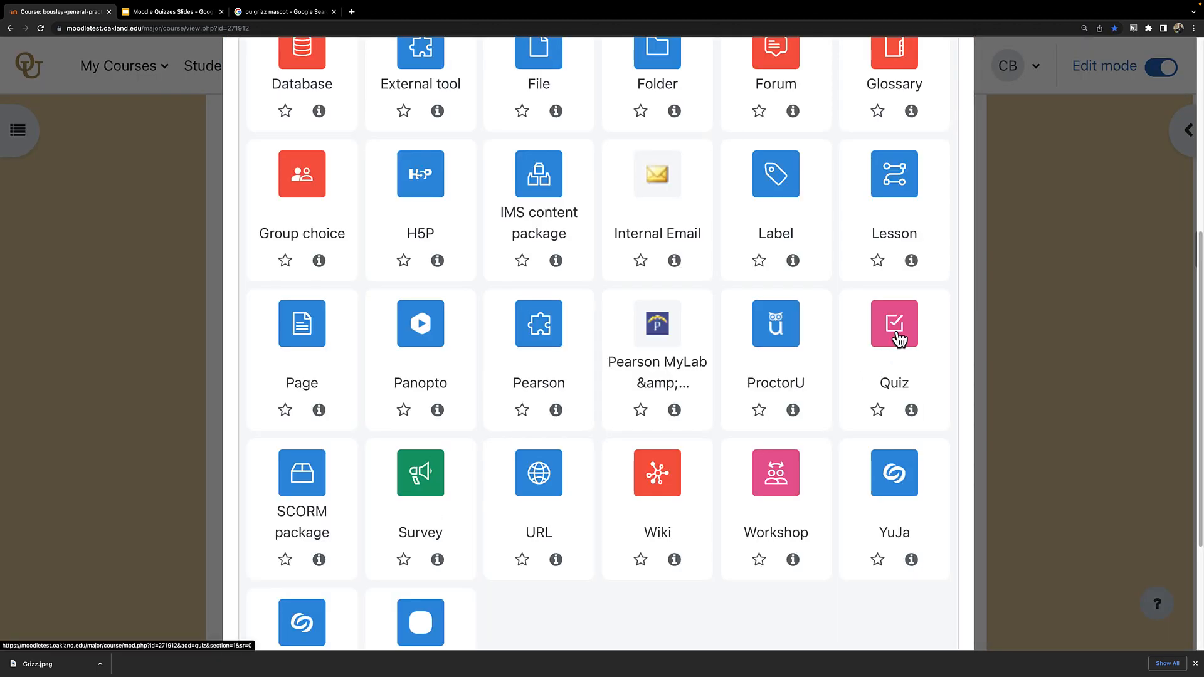
left_click(900, 338)
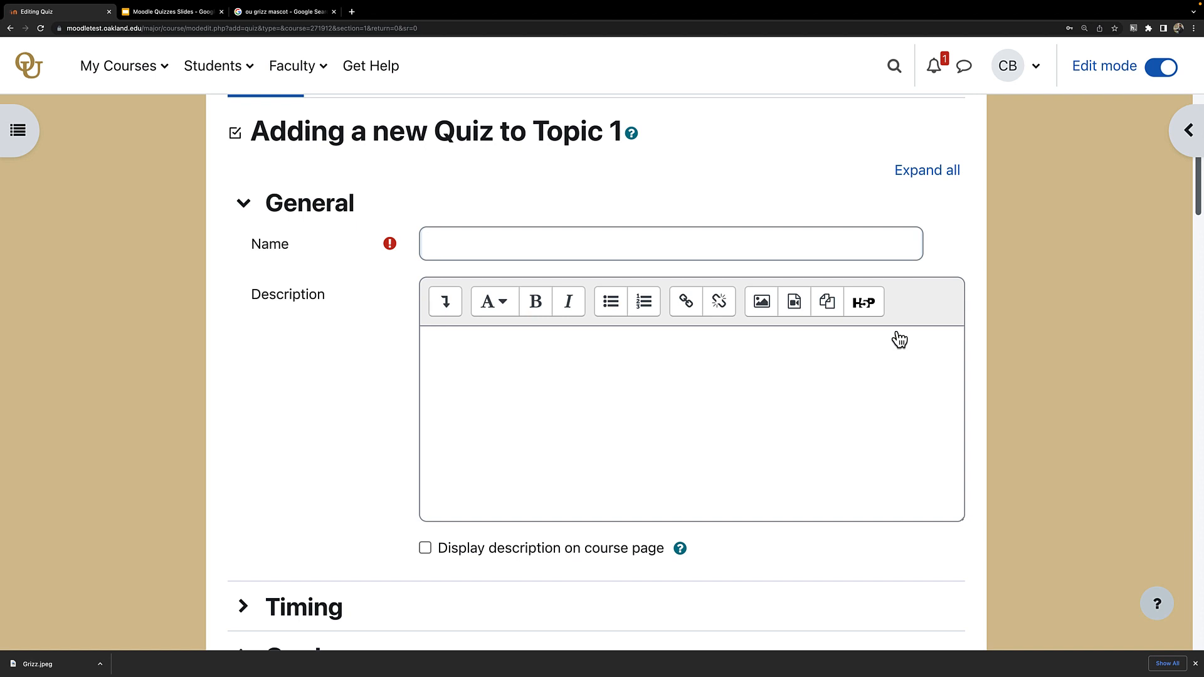
Step: Expand all settings of the new quiz and enable a time limit of 1 minute
left_click(935, 178)
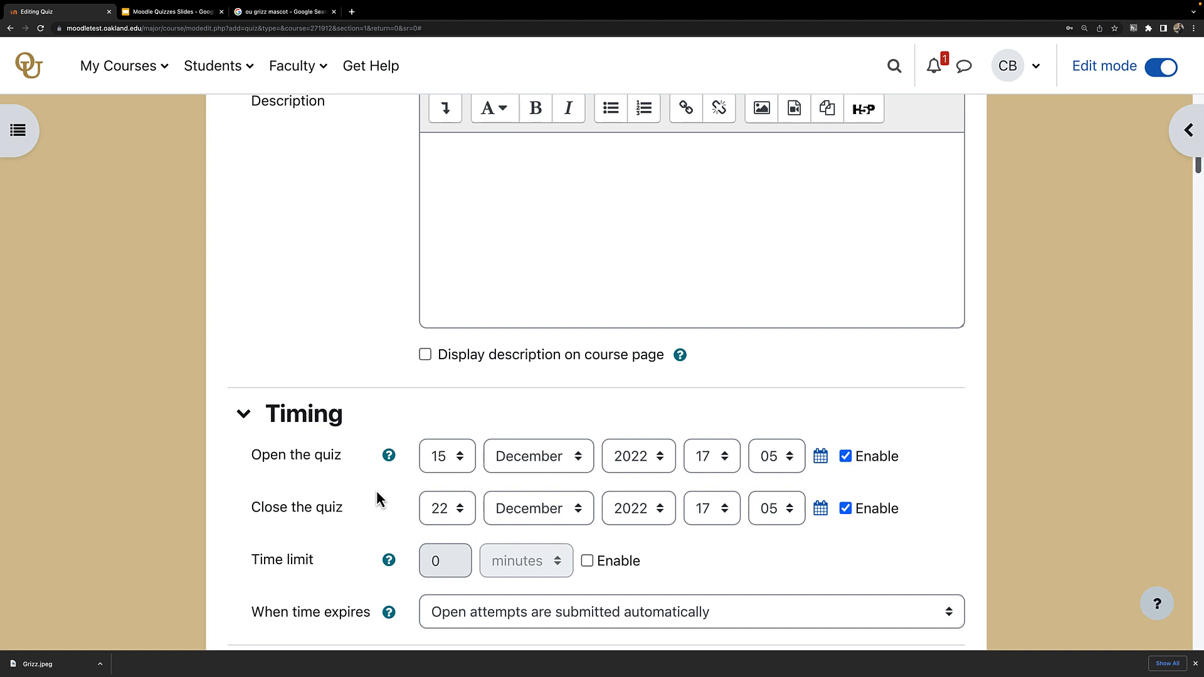
key("ctrl+plus")
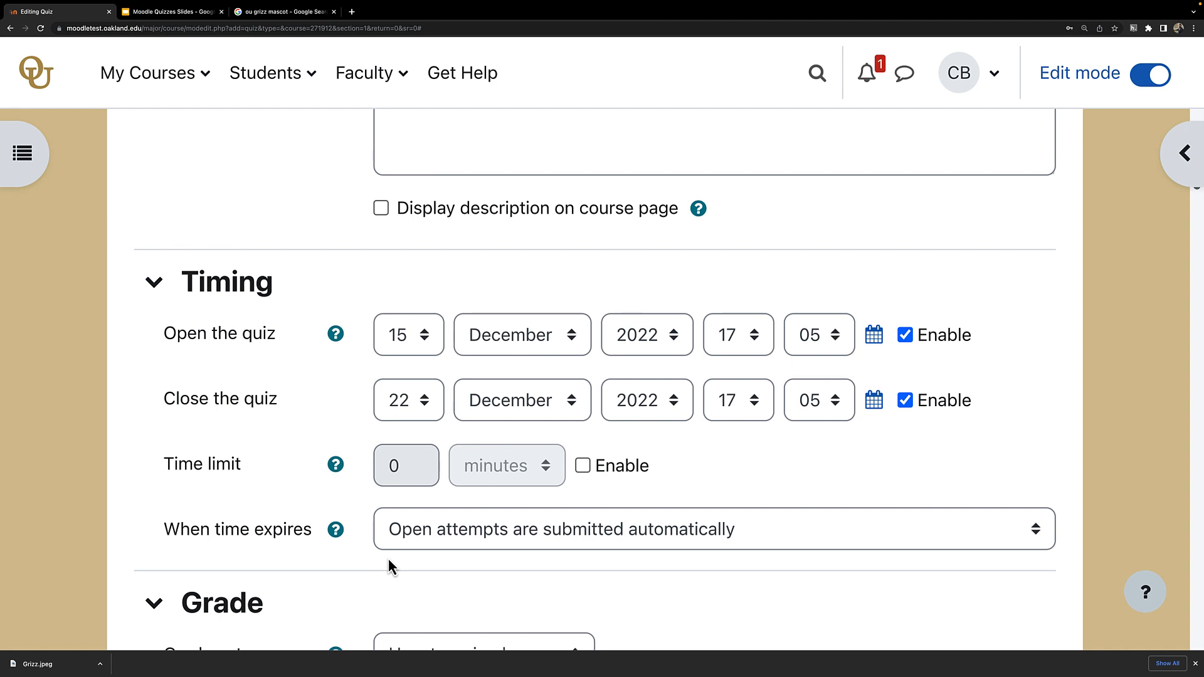
left_click(585, 470)
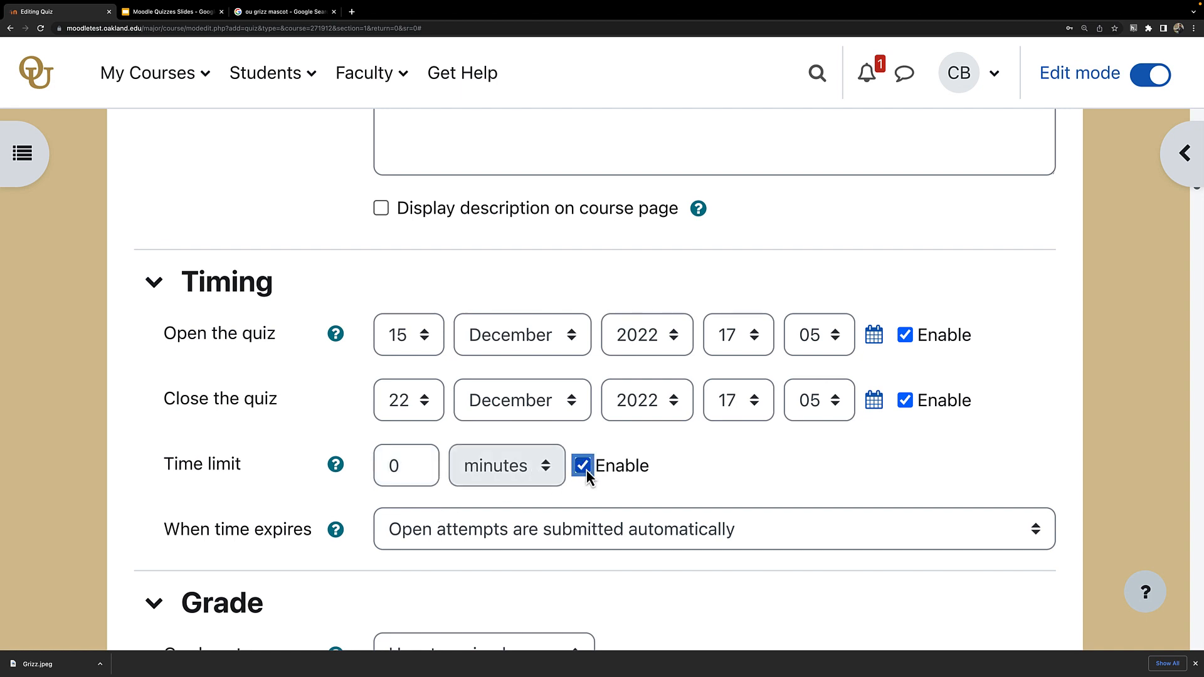
left_click(412, 467)
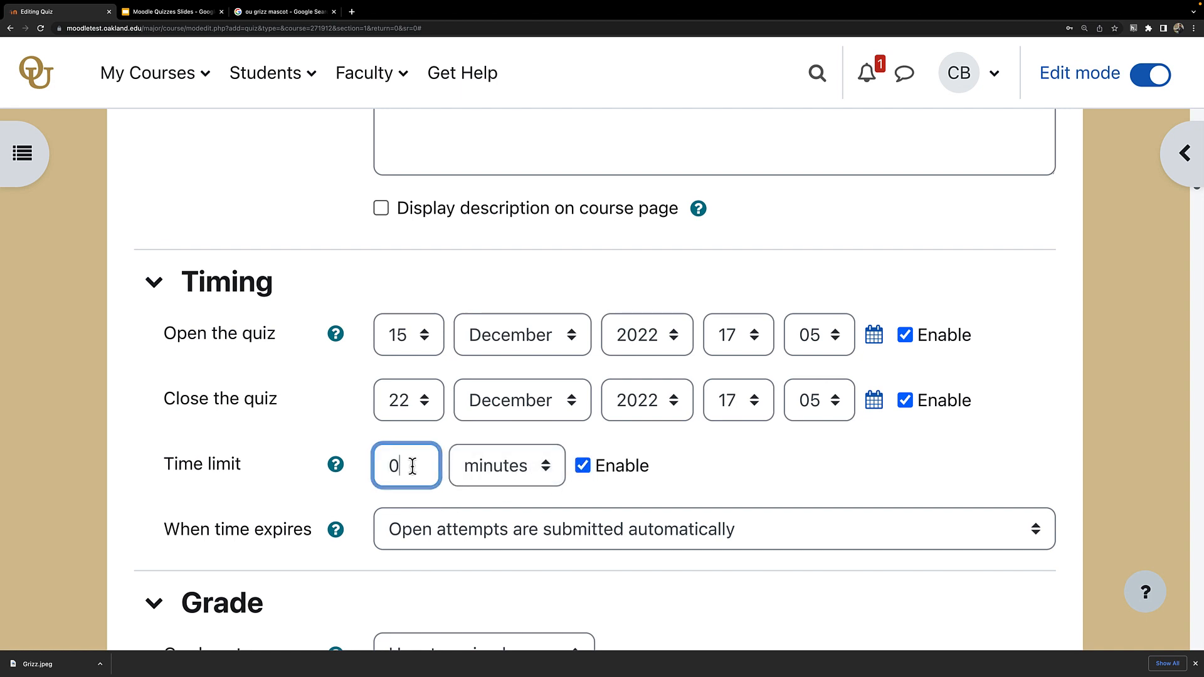
key("BackSpace")
type("1")
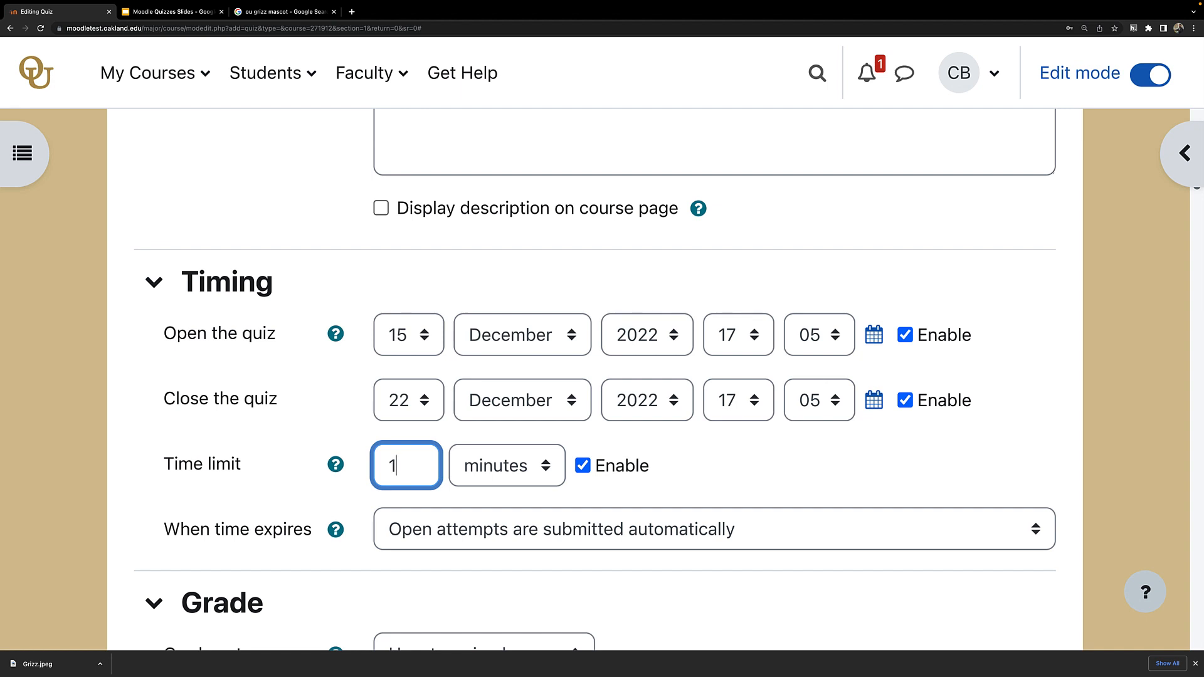
Step: Review the quiz's Grade and Layout settings, including the choices for Attempts allowed
scroll(356, 472, "down", 5)
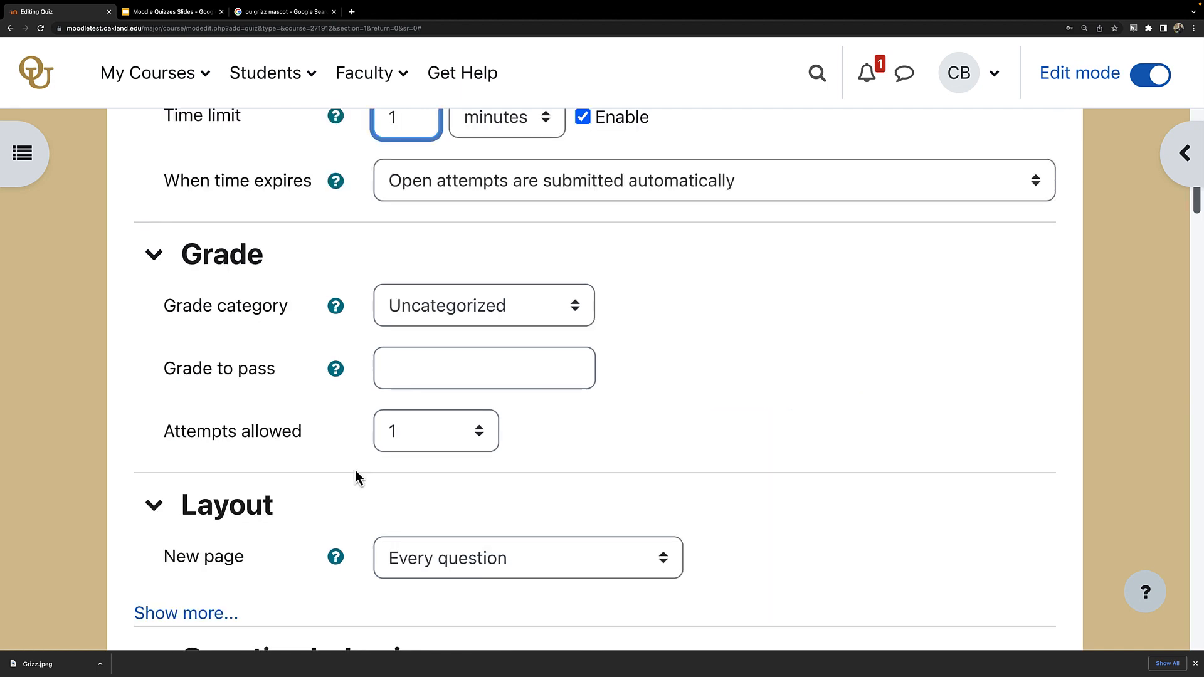
left_click(437, 444)
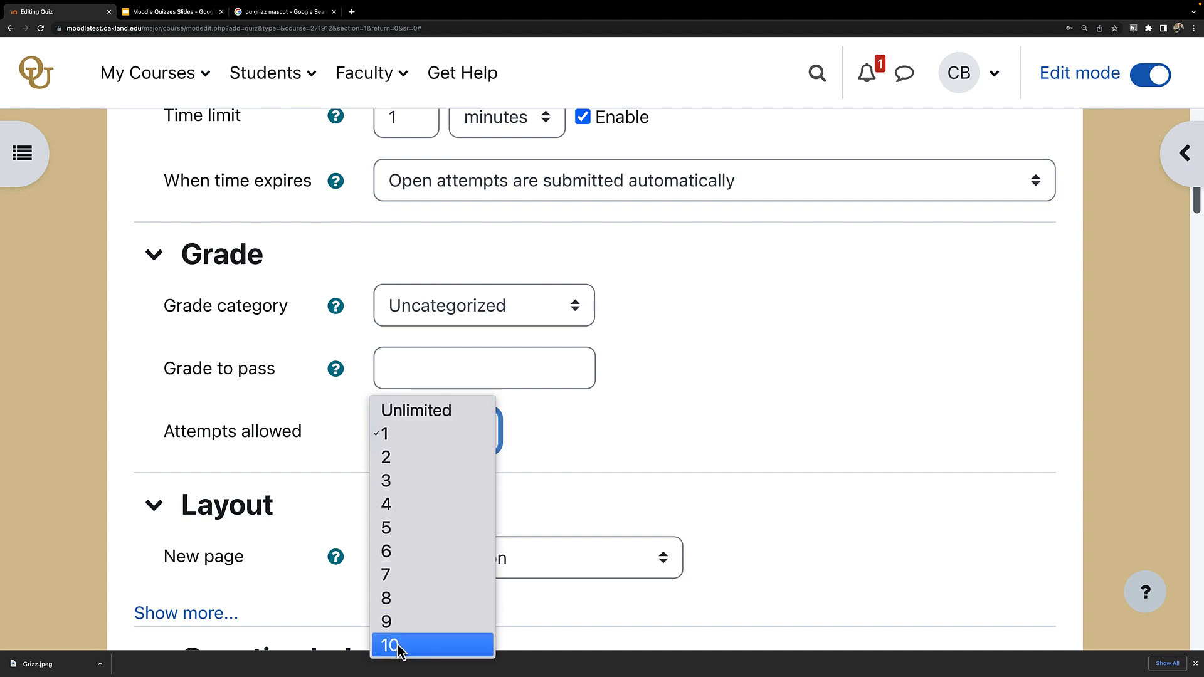
left_click(594, 465)
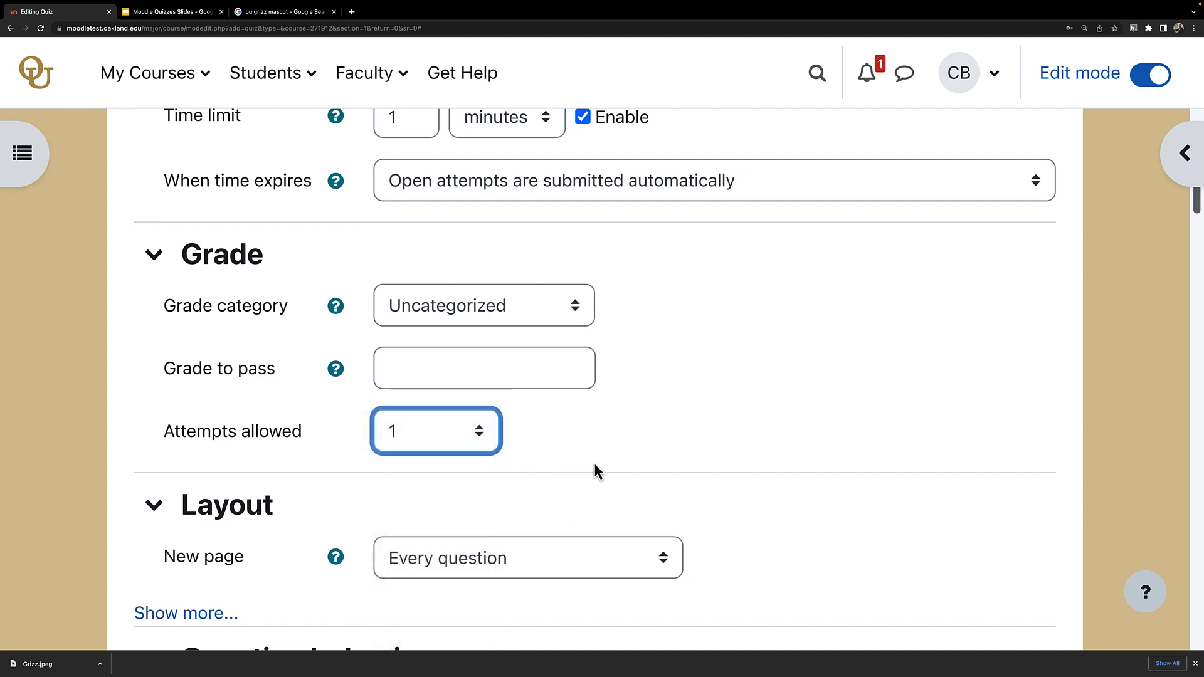
left_click(843, 561)
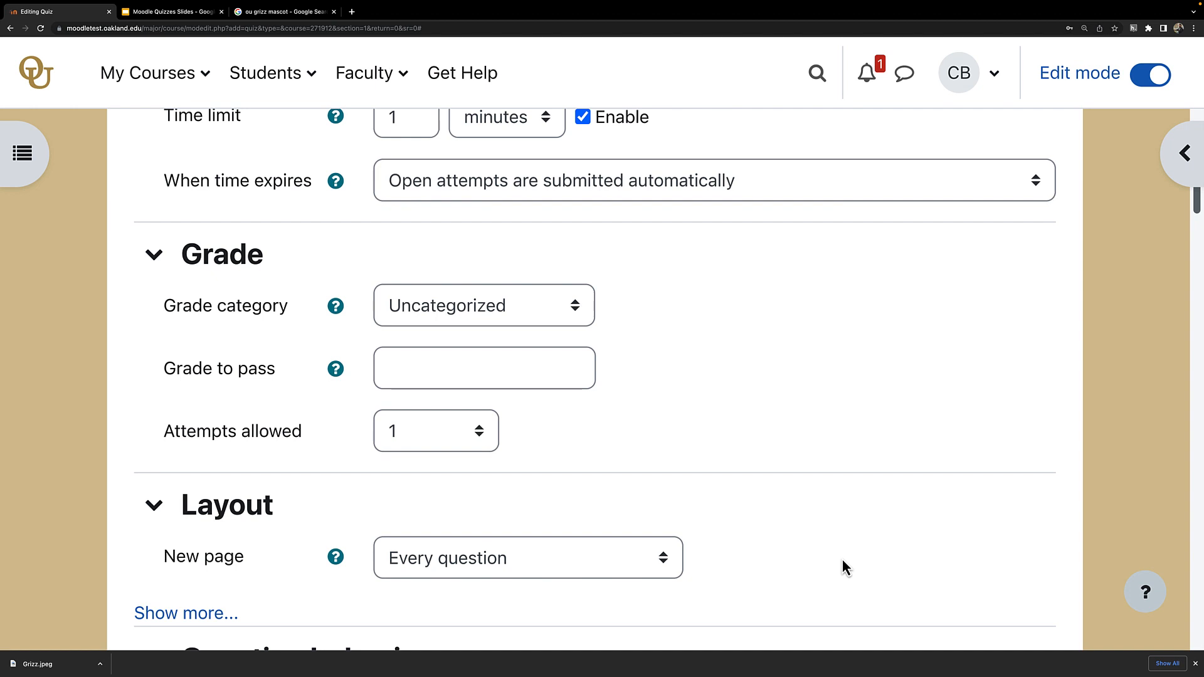
Step: In Review options, disable "The attempt" for both "Immediately after the attempt" and "Later, while the quiz is still open"
scroll(842, 558, "down", 5)
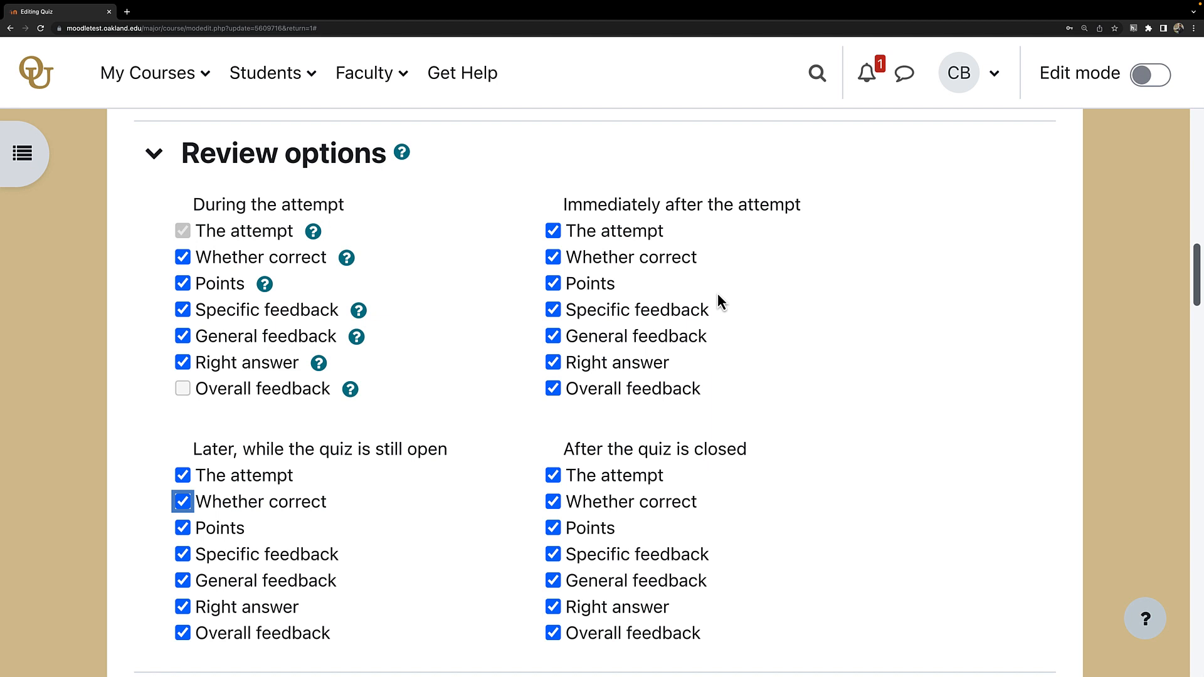
left_click(554, 232)
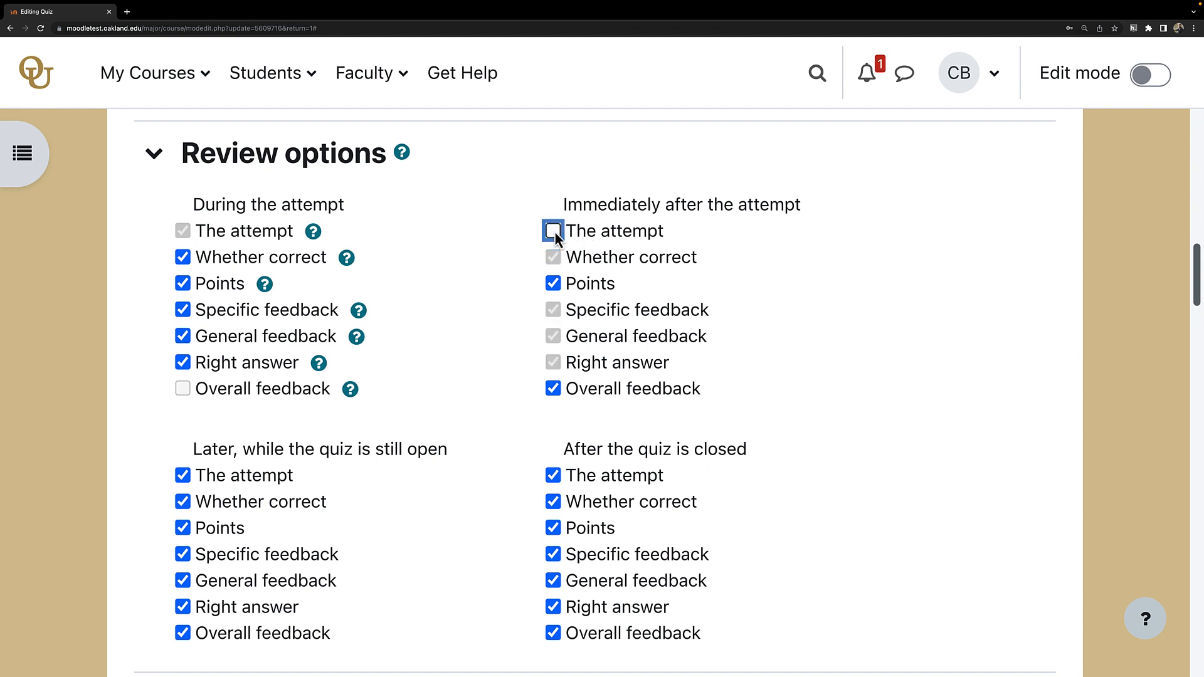
left_click(182, 477)
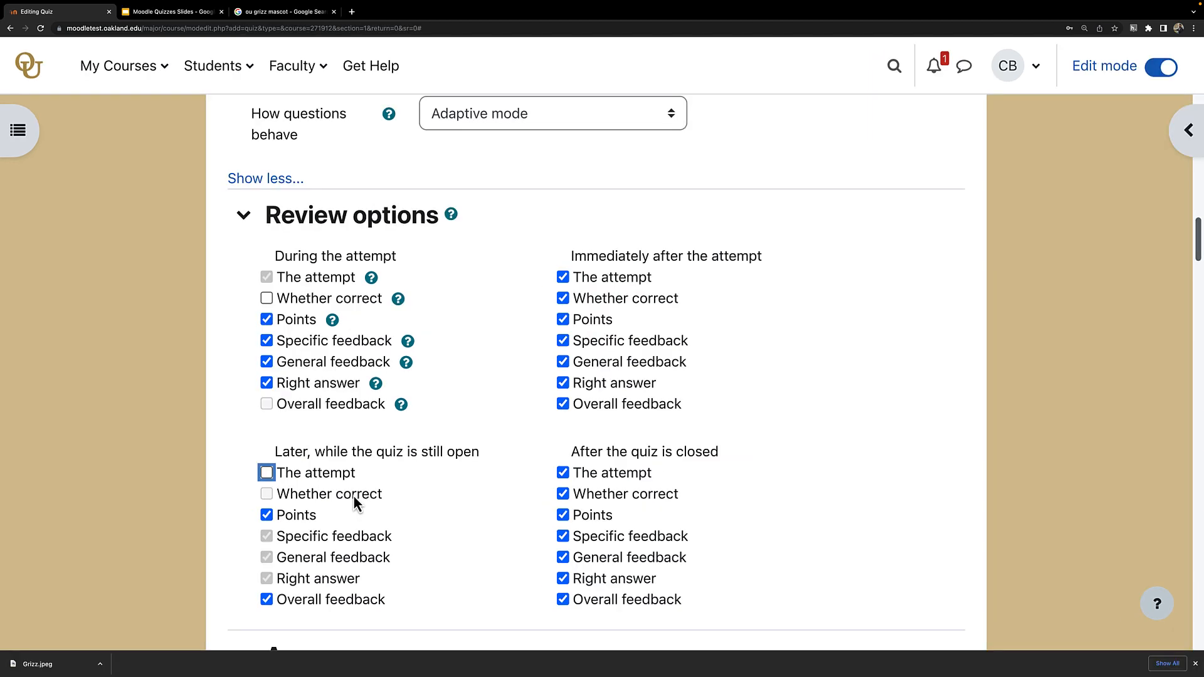
Step: Save the Chapter 11 quiz settings and display the quiz
scroll(355, 502, "down", 10)
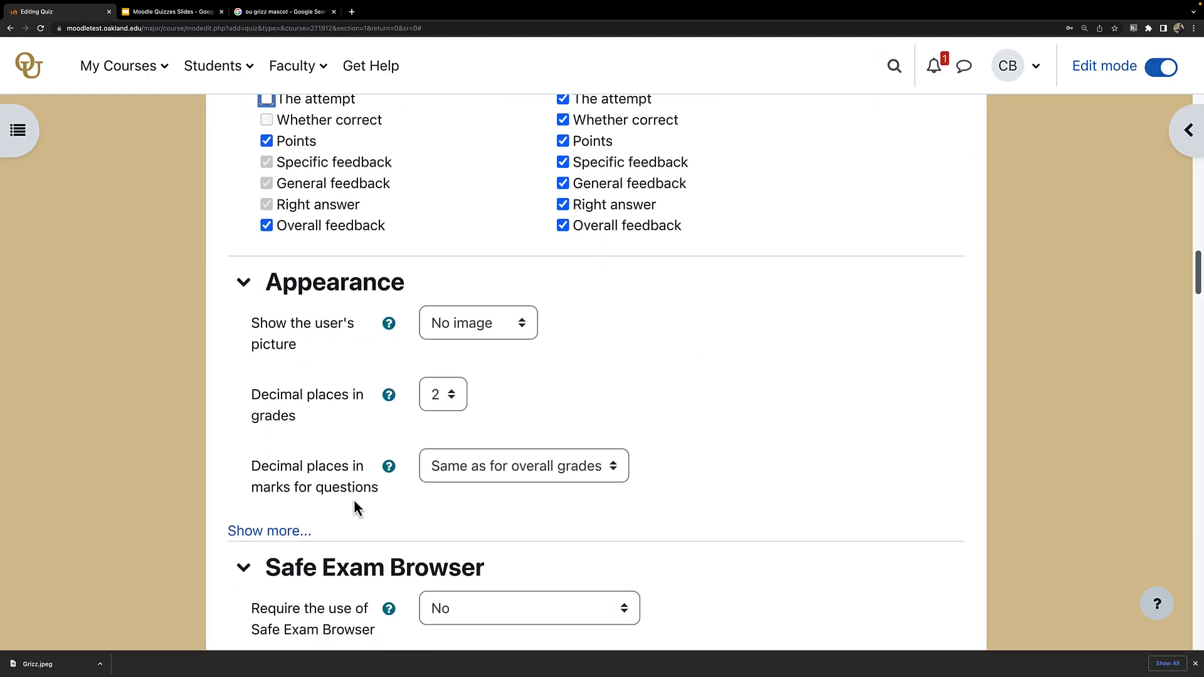
scroll(355, 507, "down", 15)
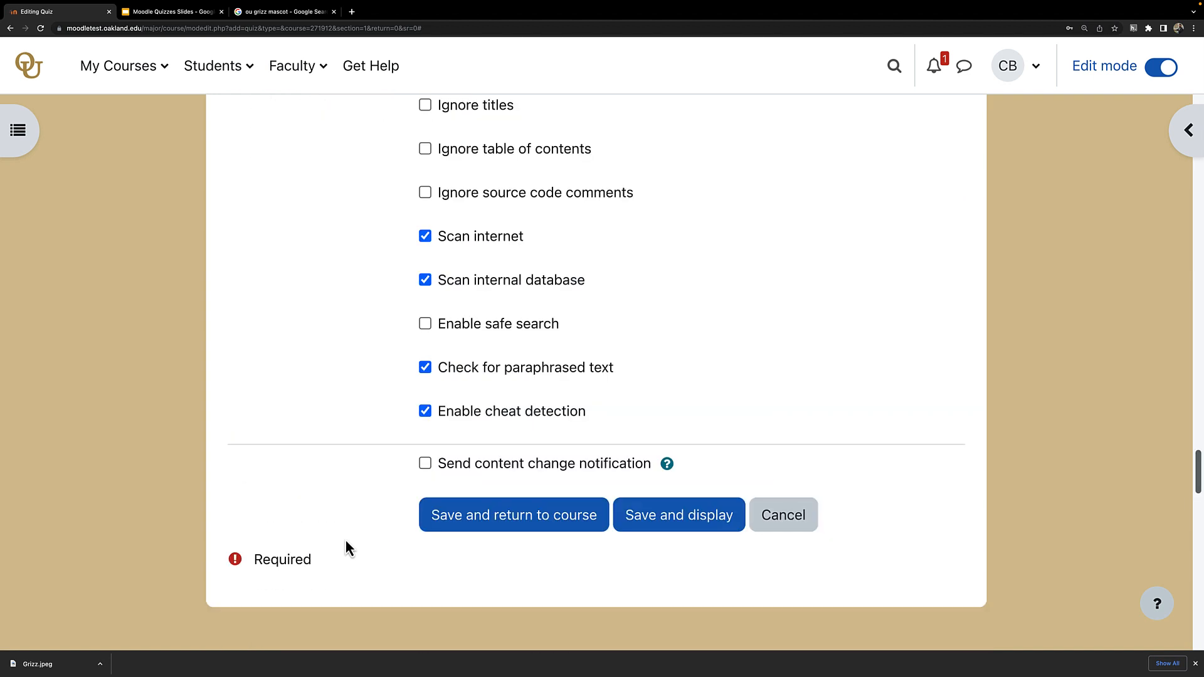
left_click(681, 517)
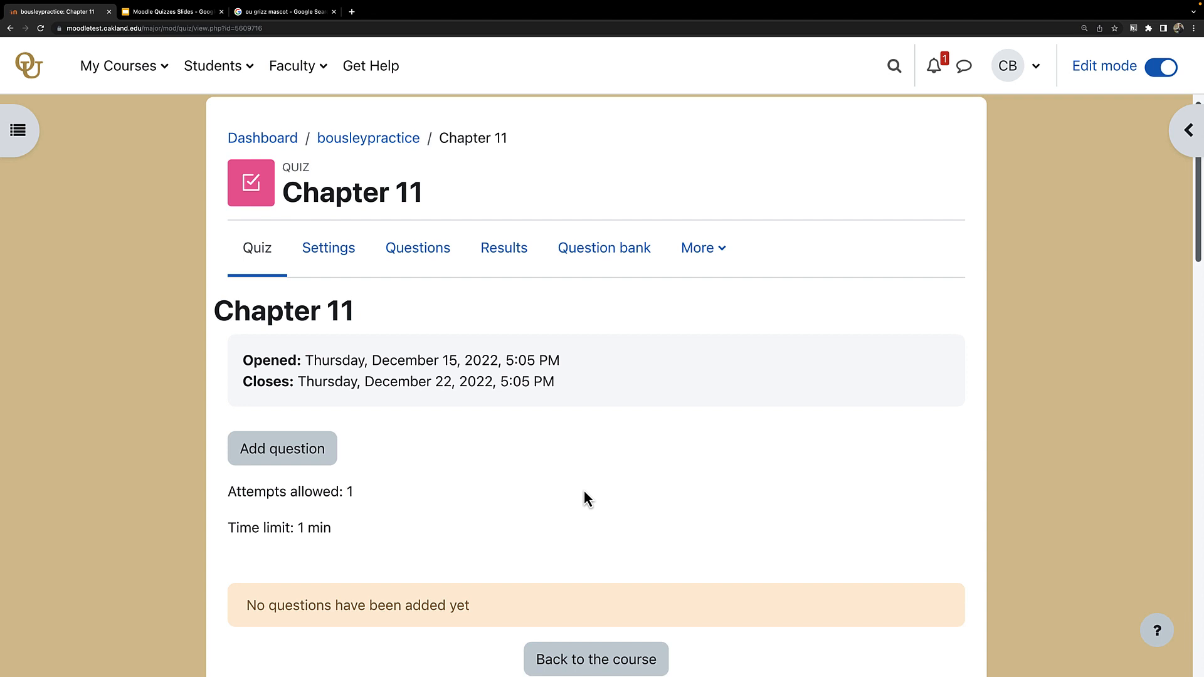
Step: Open the Chapter 11 quiz's question editing page and save a maximum grade of 1.0
scroll(585, 491, "down", 1)
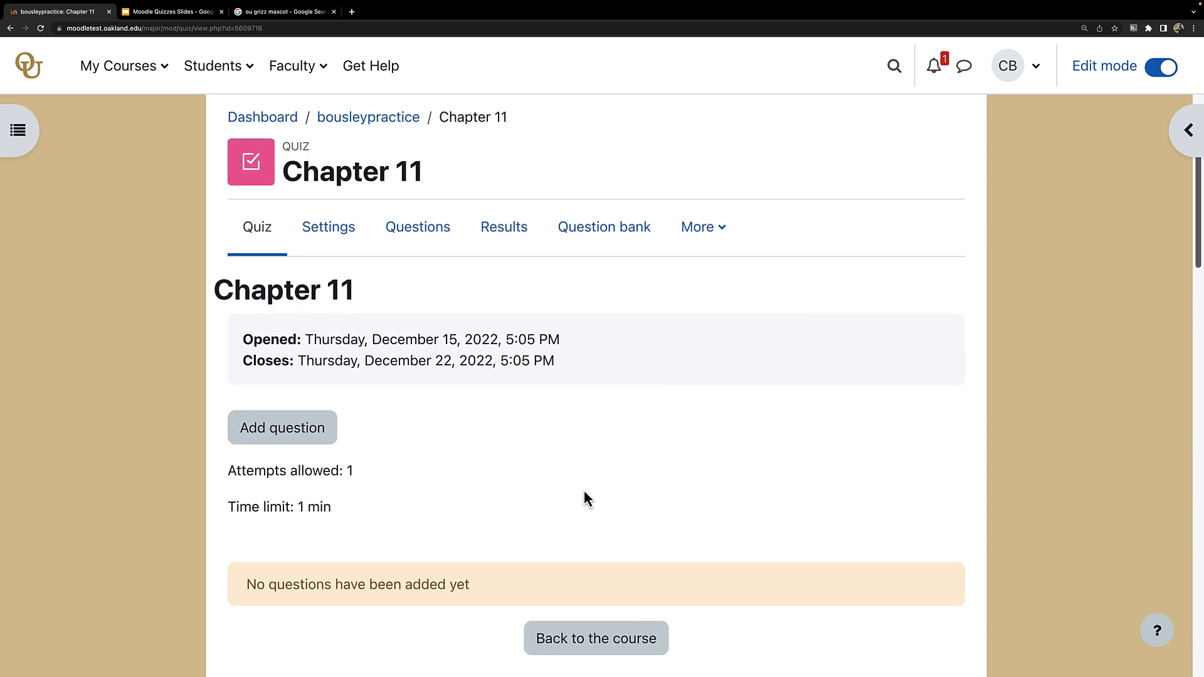
left_click(253, 433)
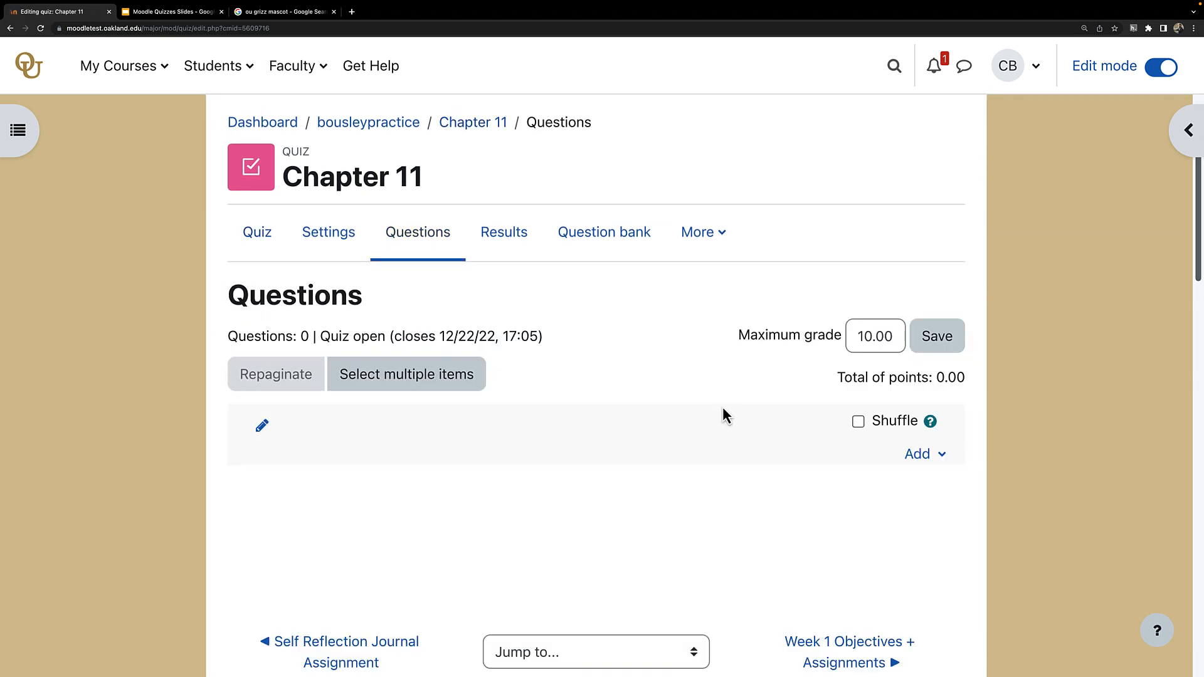
left_click(863, 339)
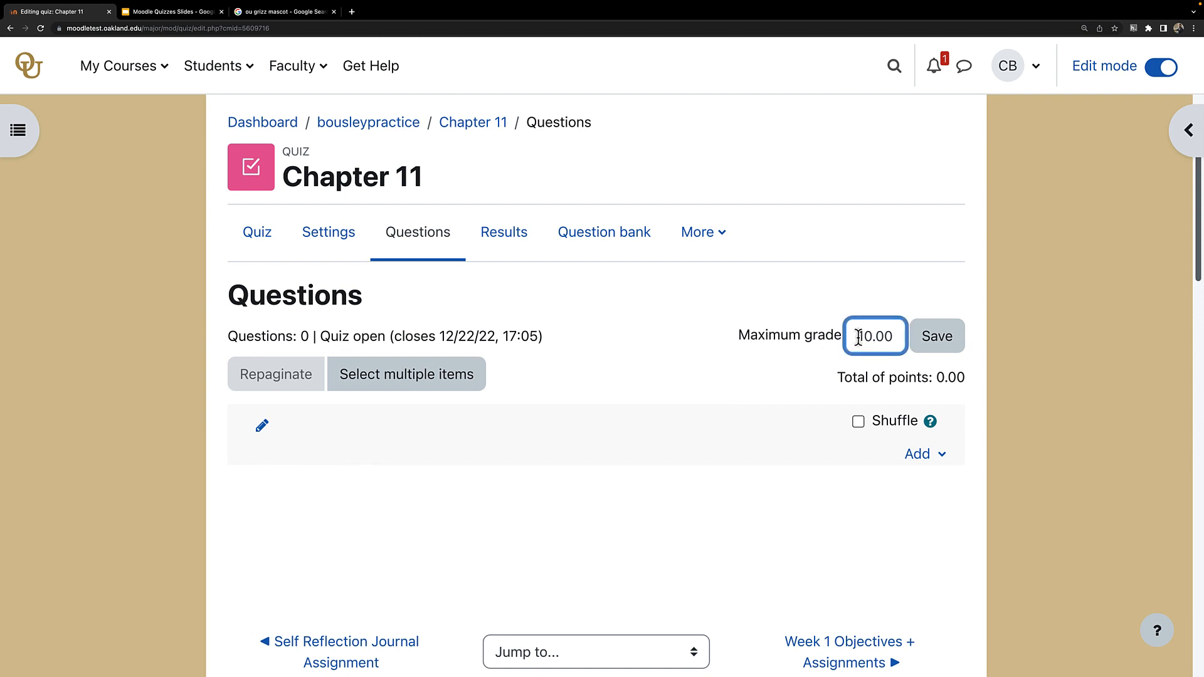
left_click_drag(858, 338, 915, 344)
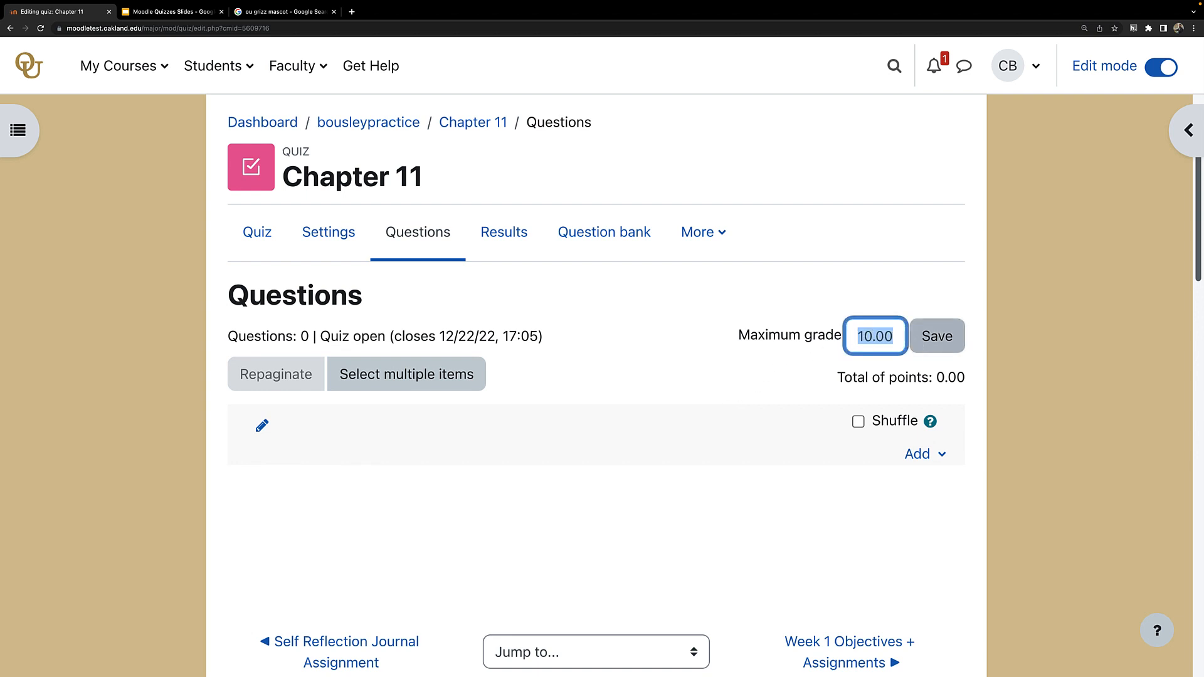
type("1.0")
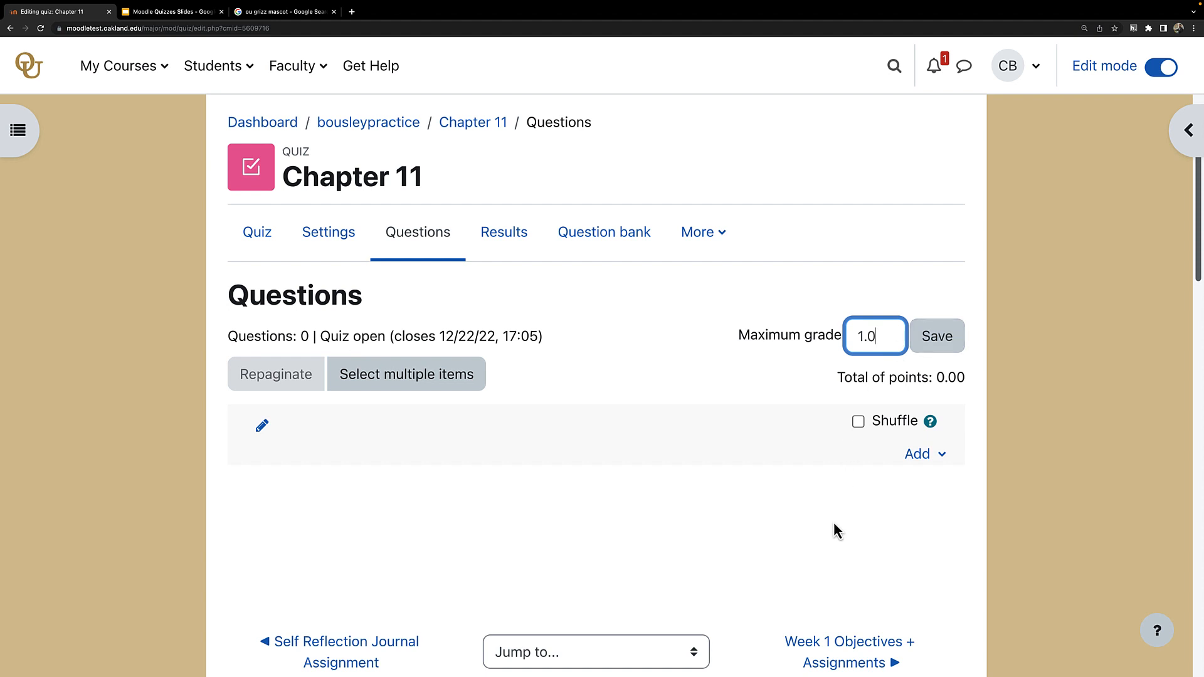
left_click(834, 530)
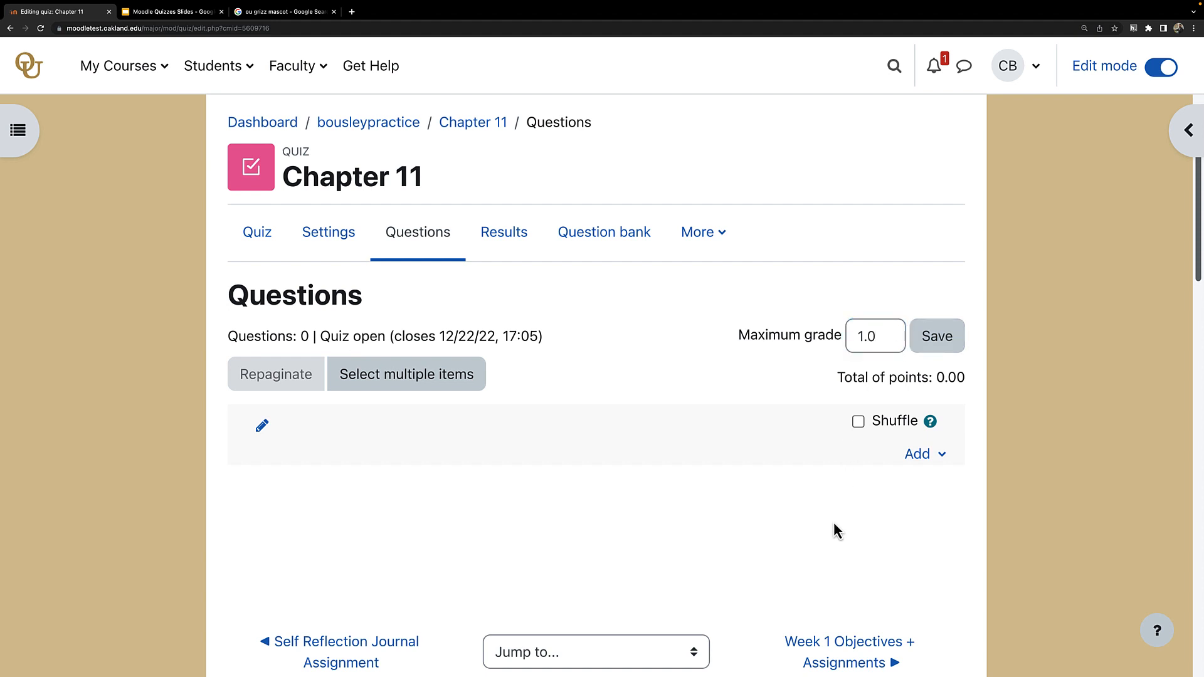
left_click(939, 338)
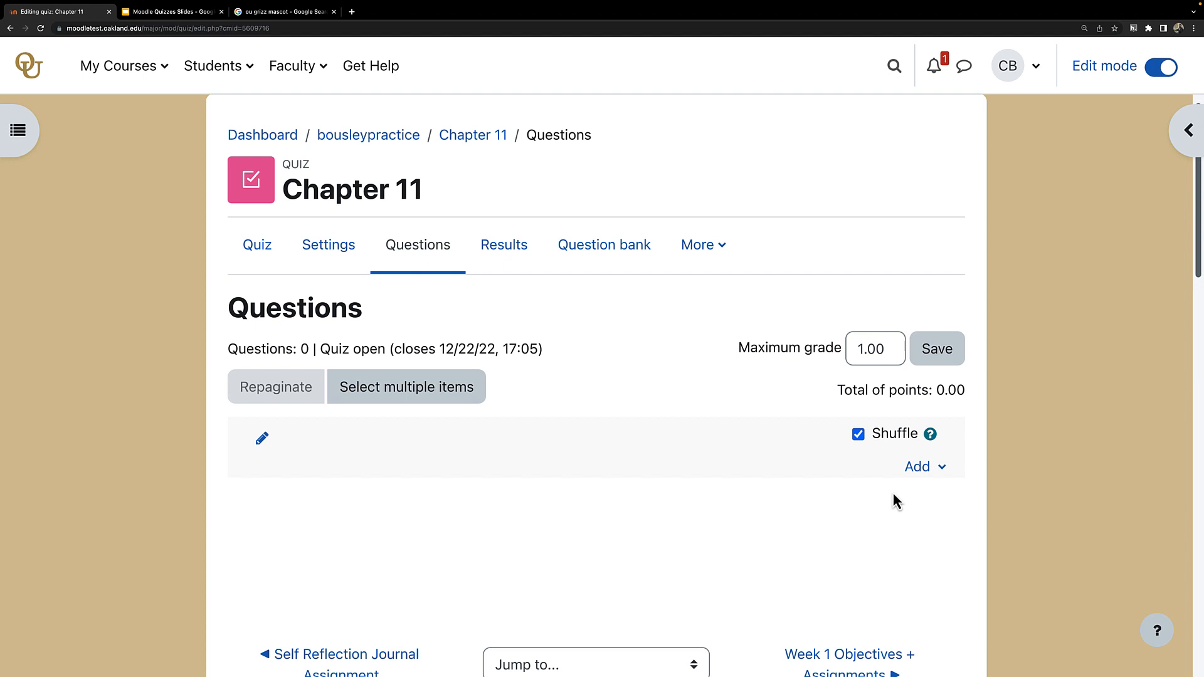
Step: Add the OU Mascot question to the Chapter 11 quiz from the question bank's Chapter 11 category
left_click(917, 472)
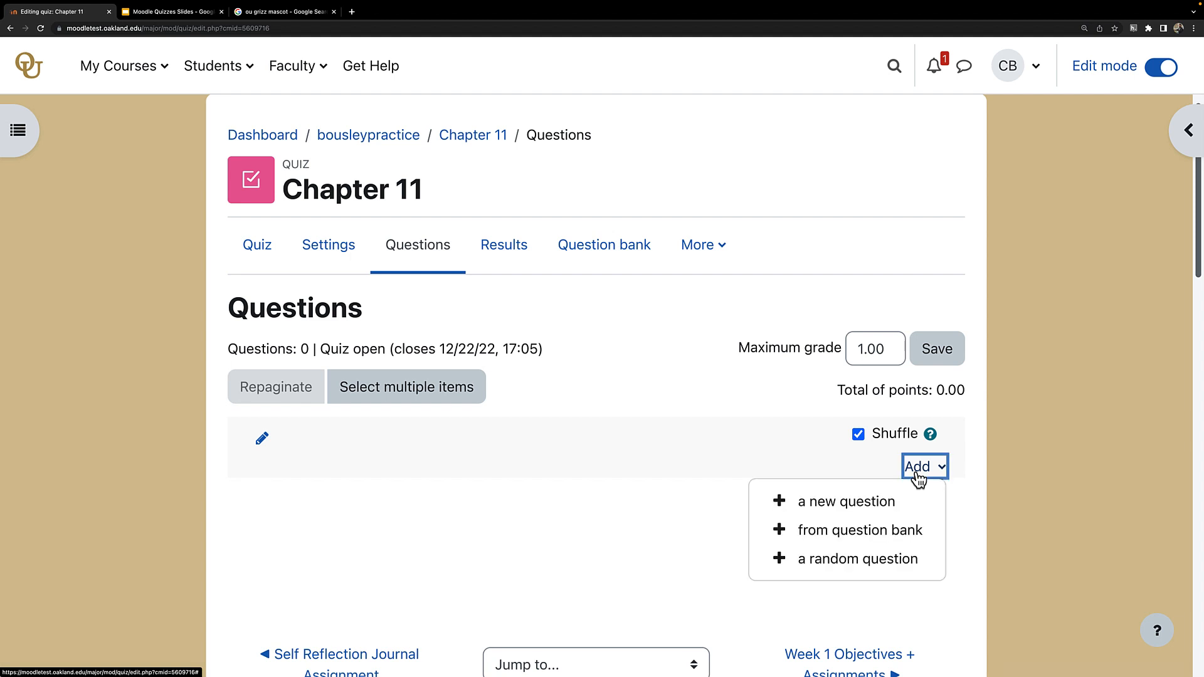
left_click(857, 533)
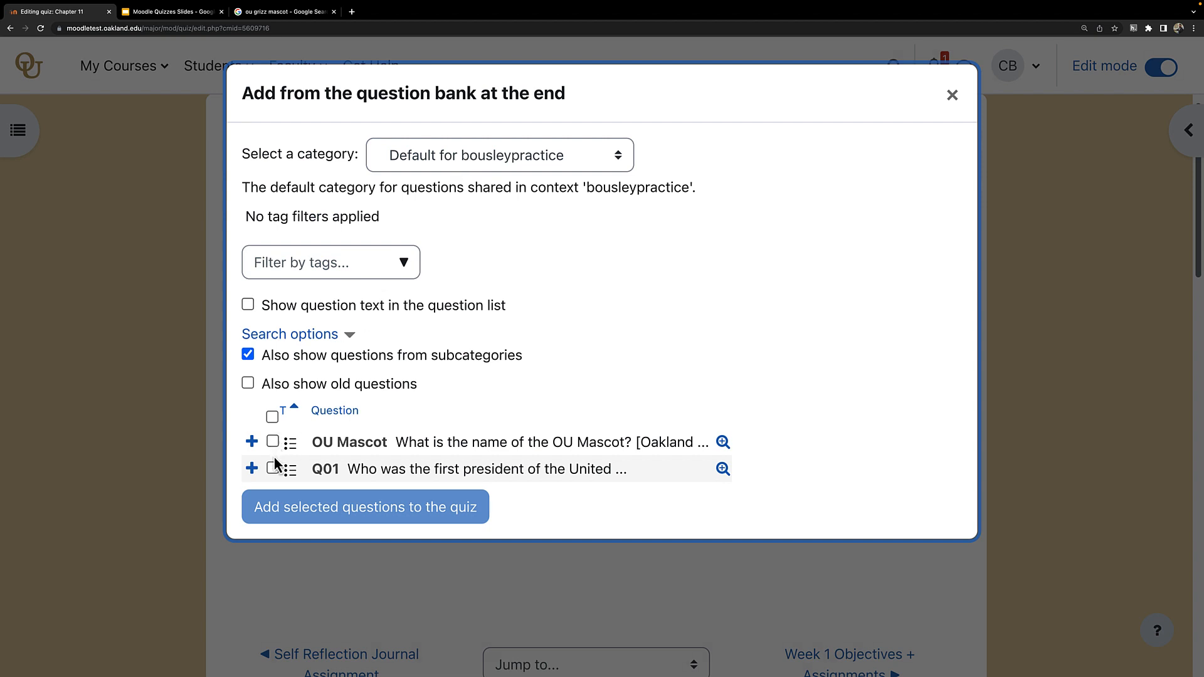
left_click(438, 155)
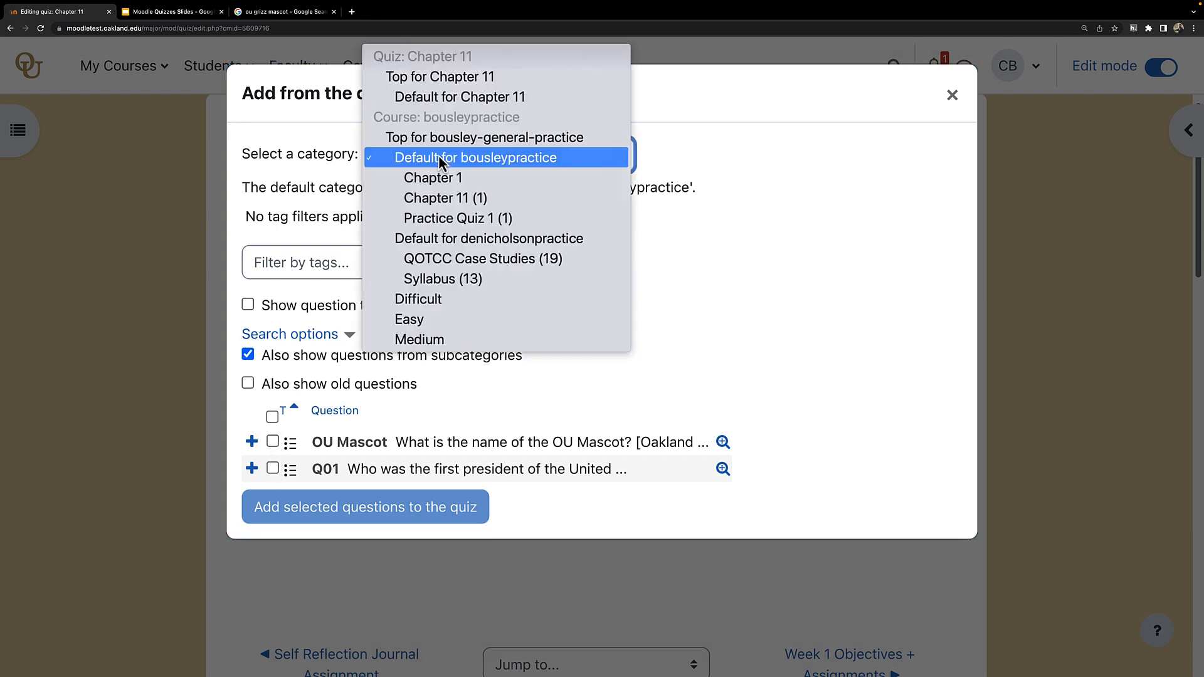
left_click(445, 199)
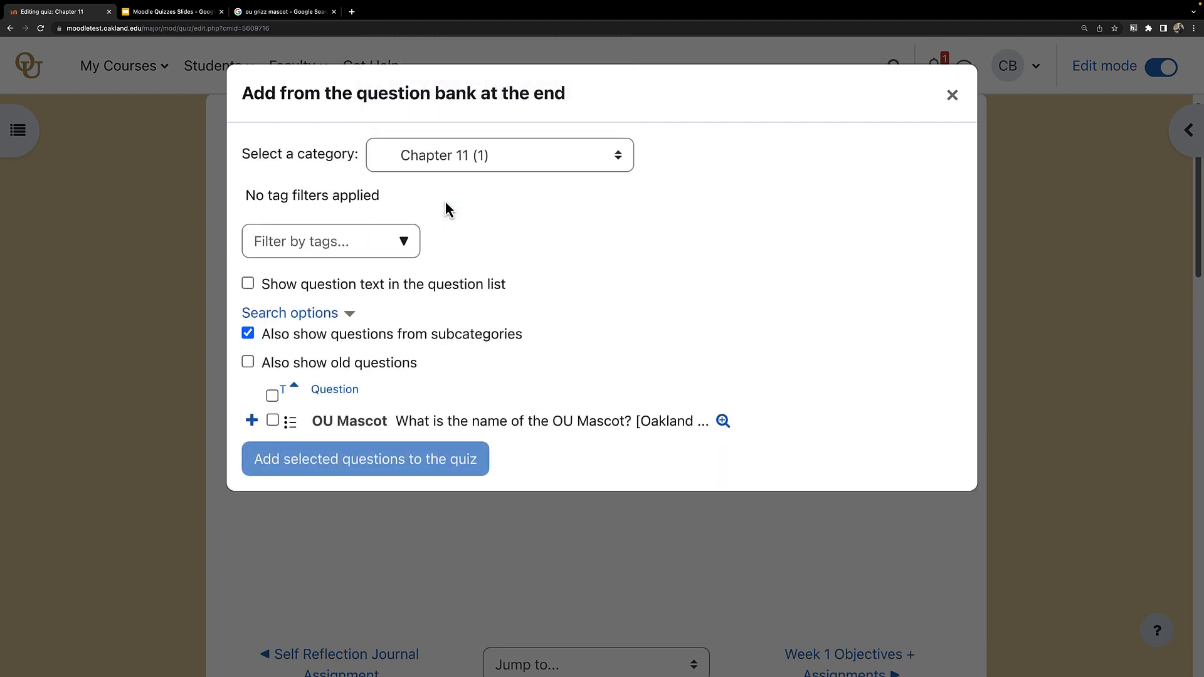
left_click(272, 420)
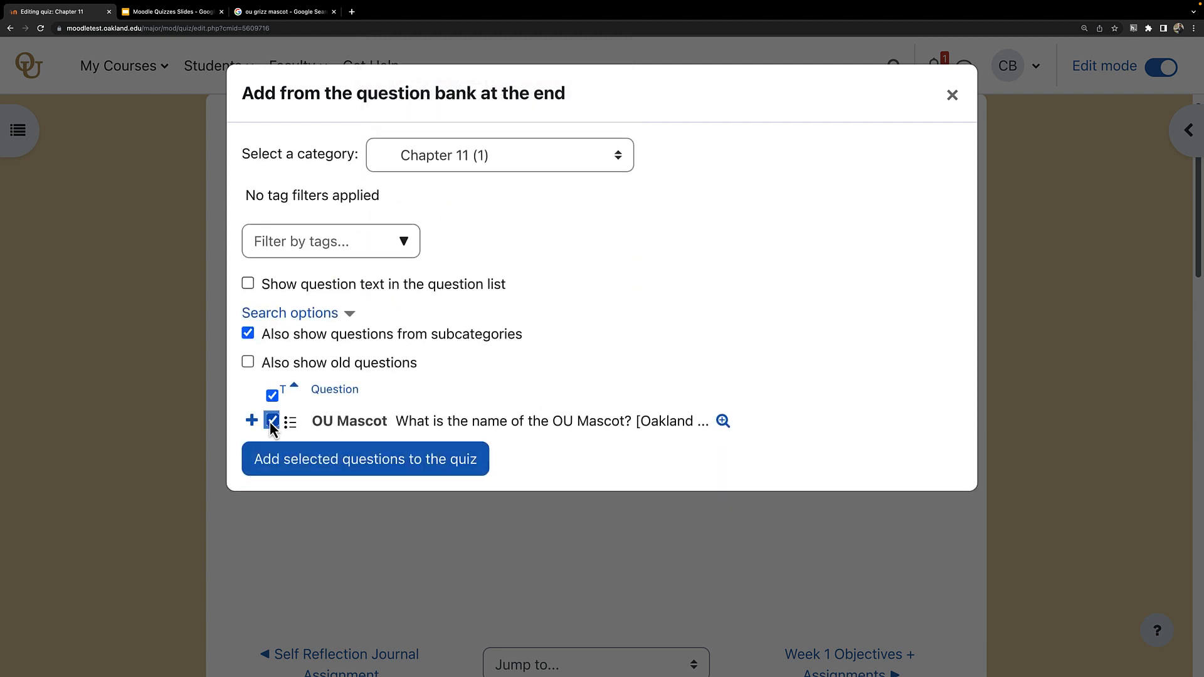
left_click(316, 470)
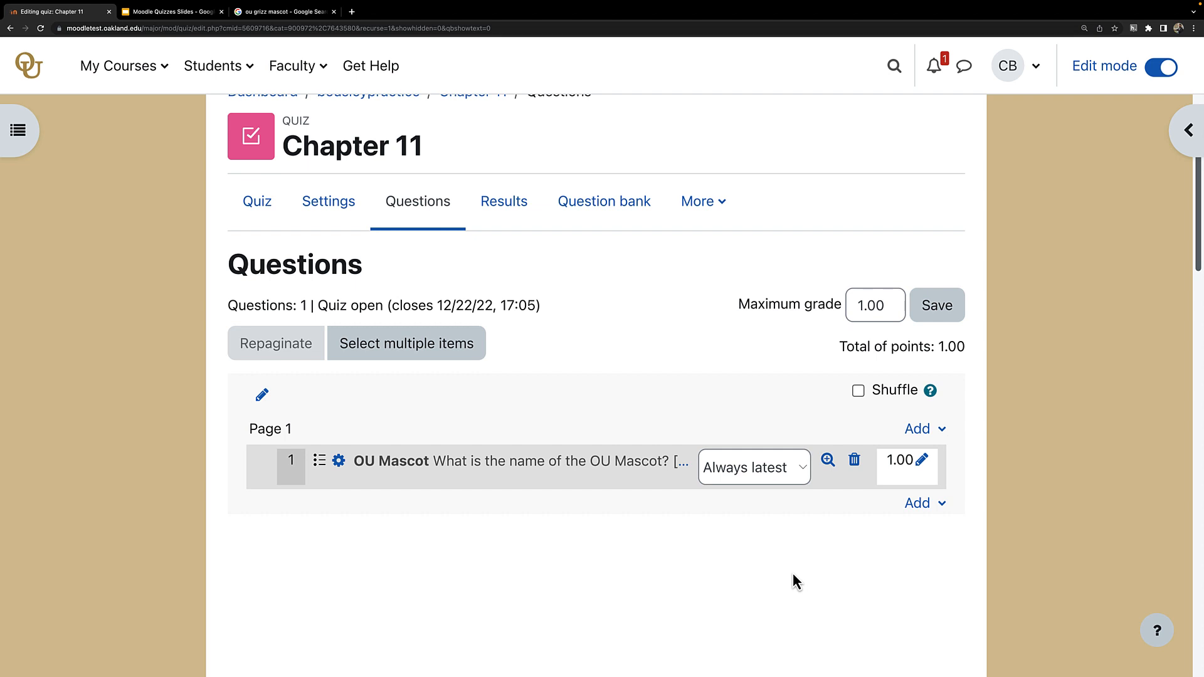
Step: Return to the Chapter 11 quiz's main page and preview the quiz
scroll(616, 430, "up", 1)
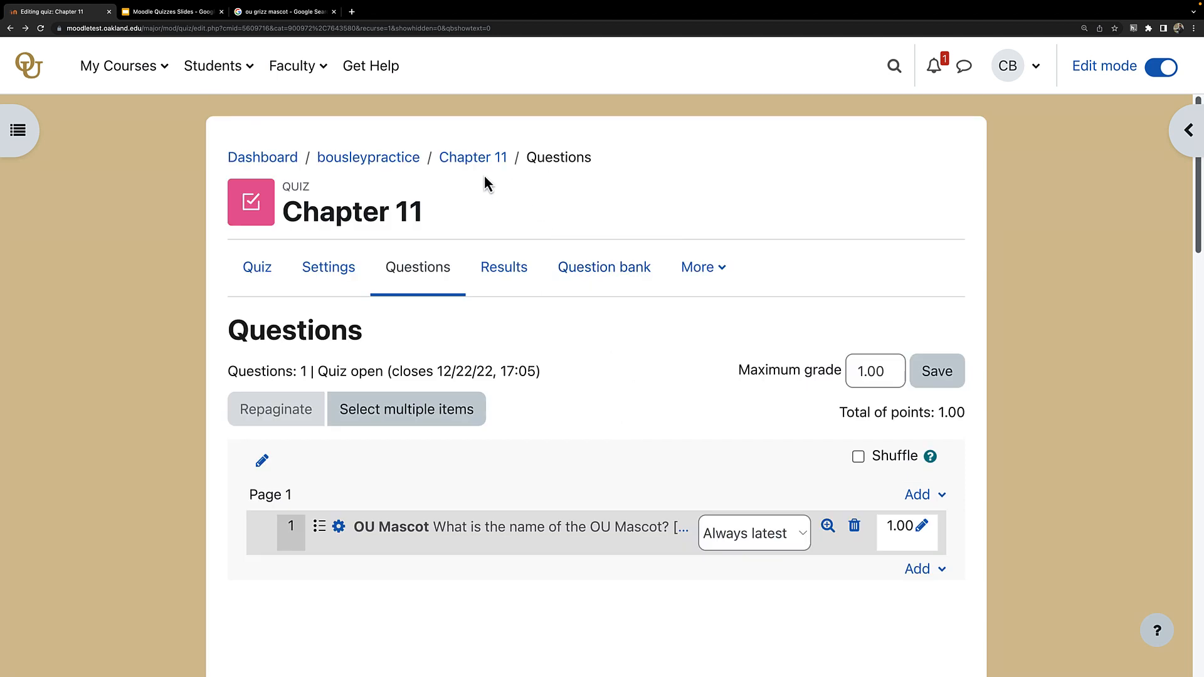
left_click(475, 160)
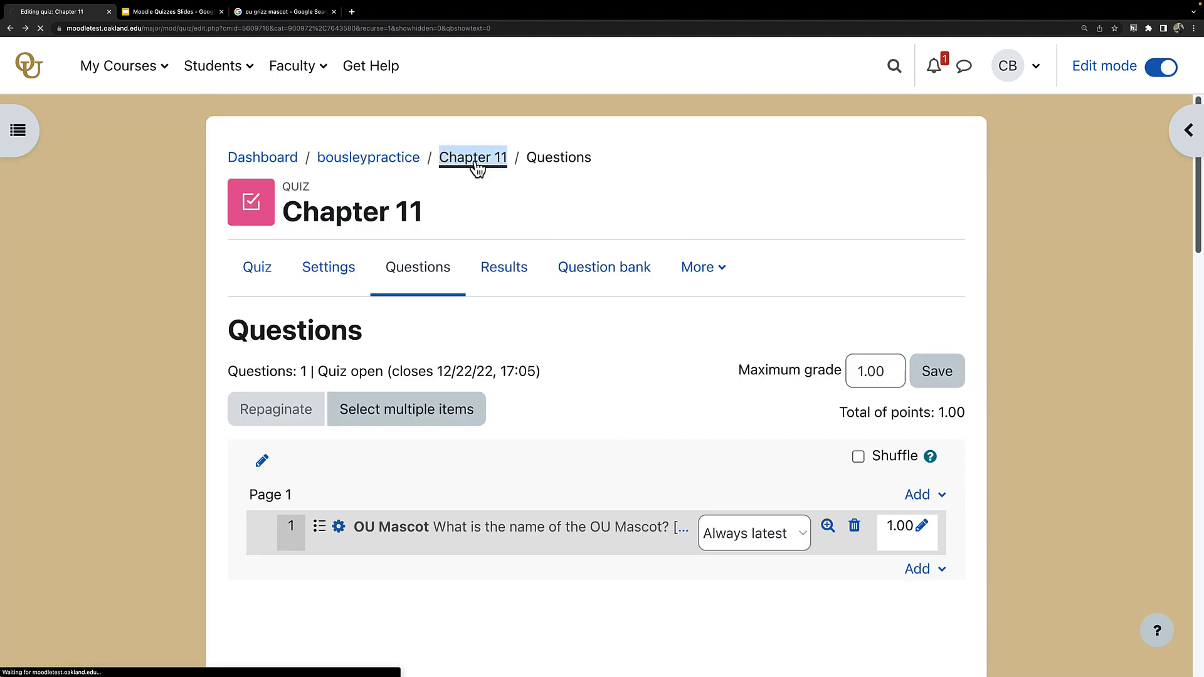
scroll(555, 408, "down", 1)
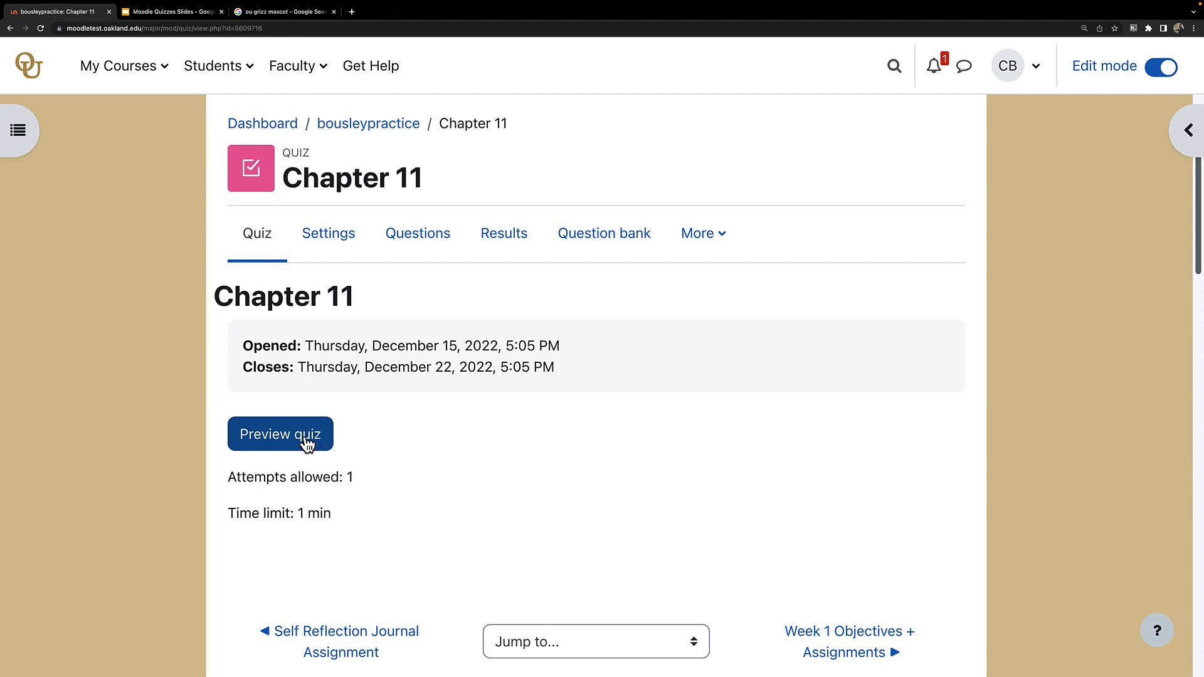
left_click(307, 443)
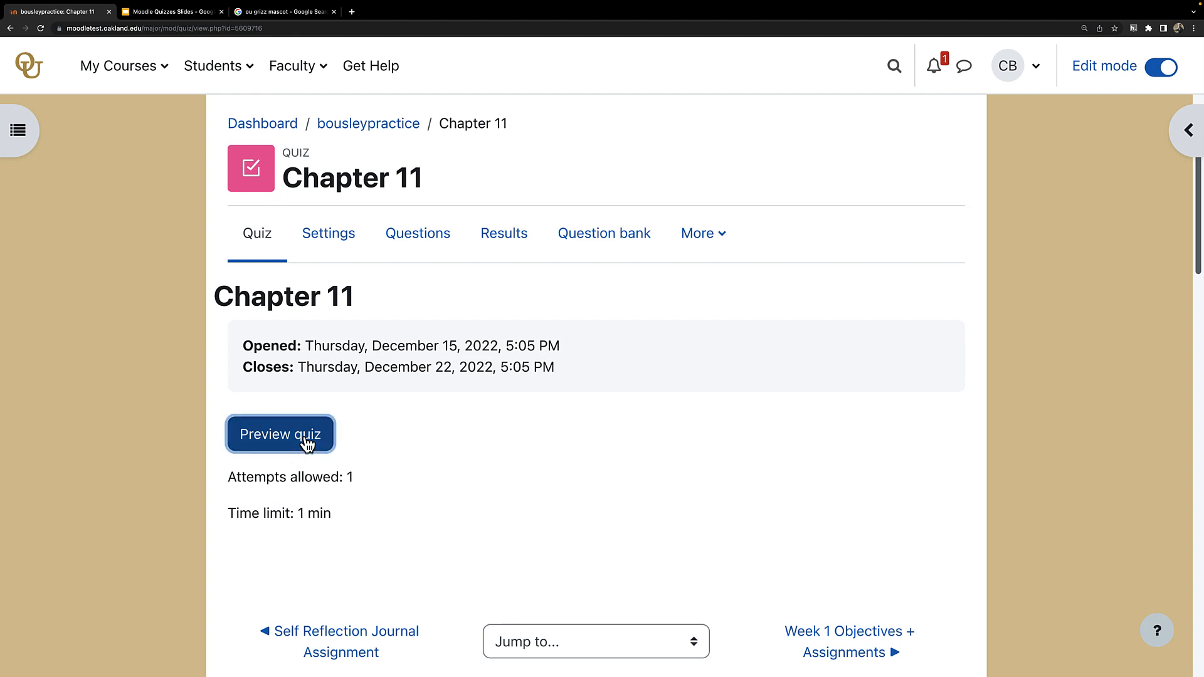
left_click(385, 462)
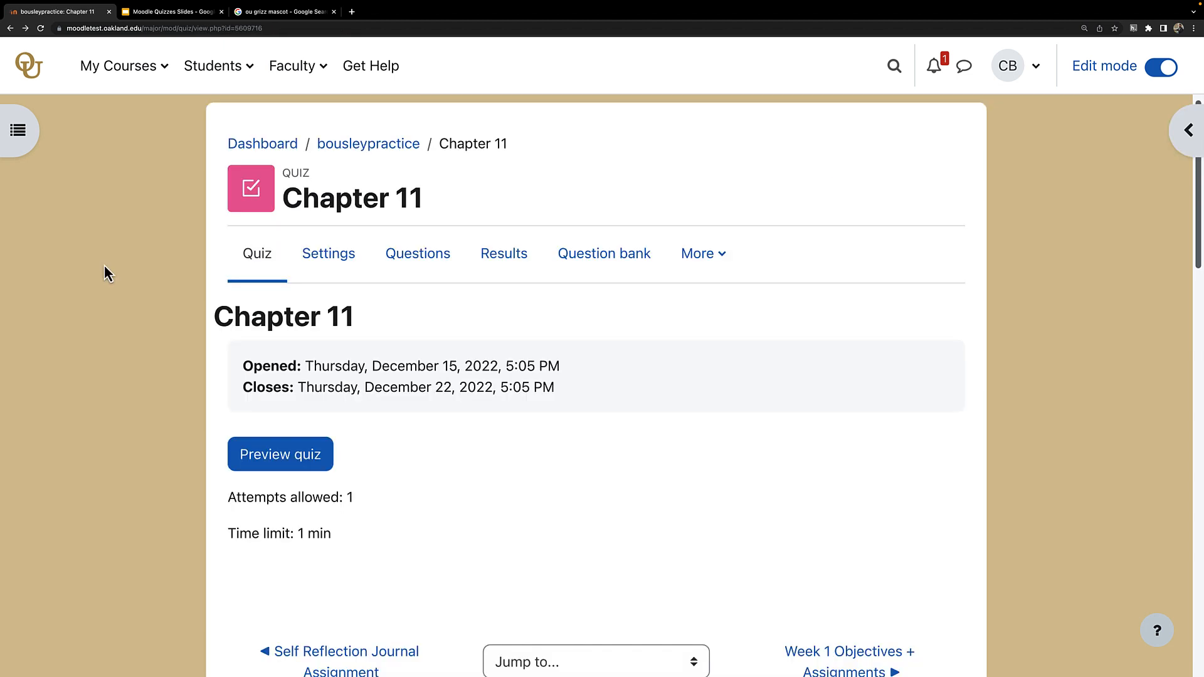
Step: Open the Faculty Help Library's Moodle page and expand its "Moodle: Quizzes" section to view the available guides
left_click(296, 74)
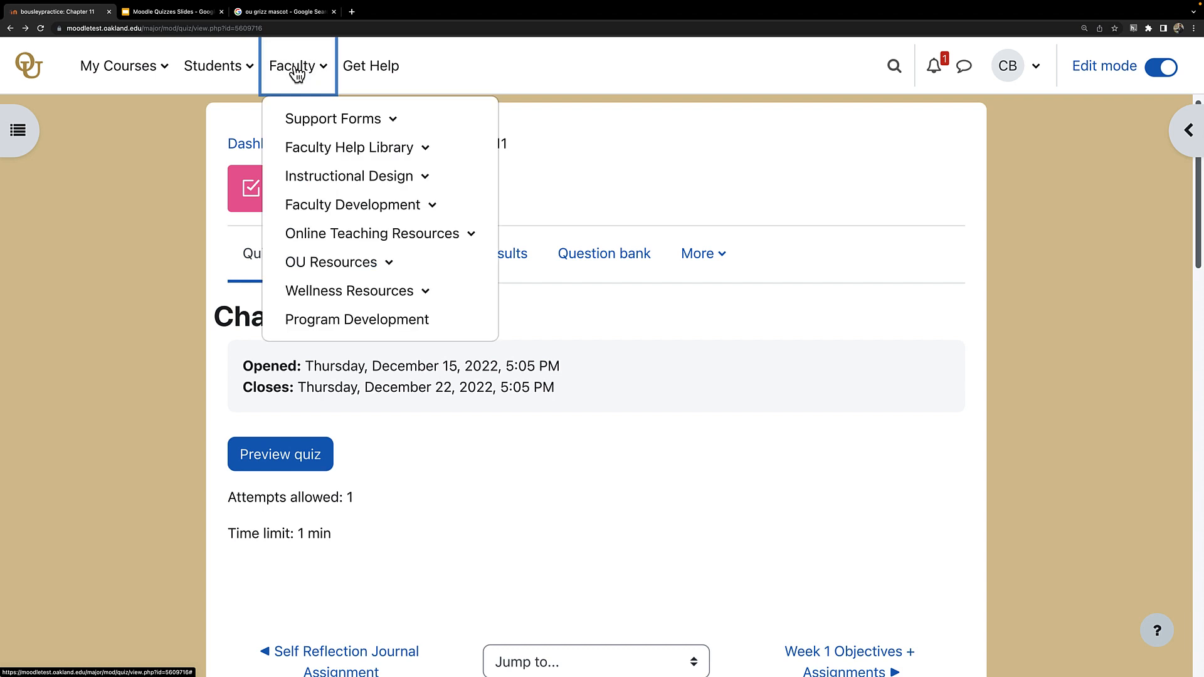
left_click(317, 150)
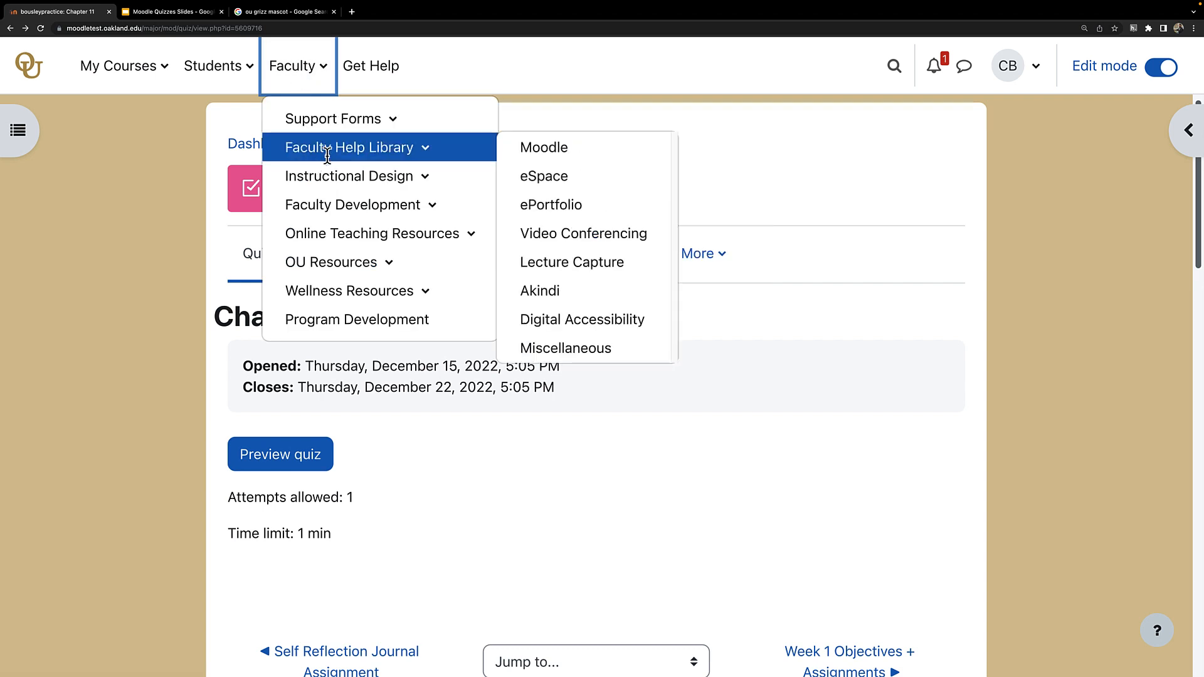
left_click(545, 151)
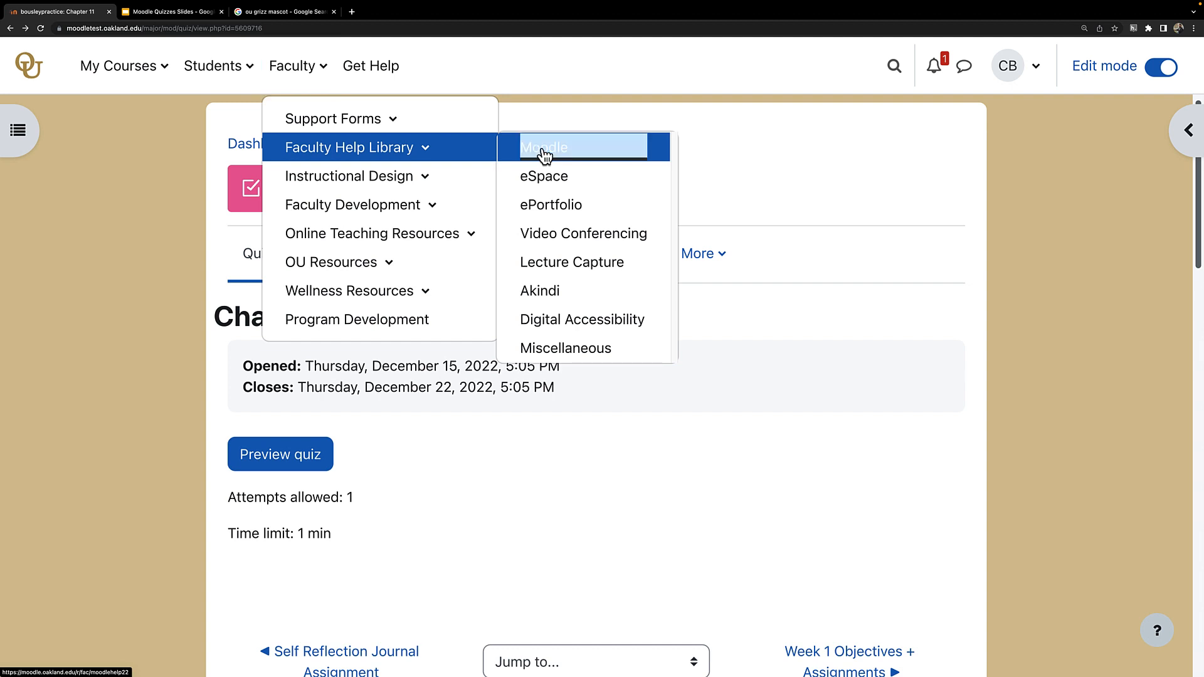
left_click(520, 425)
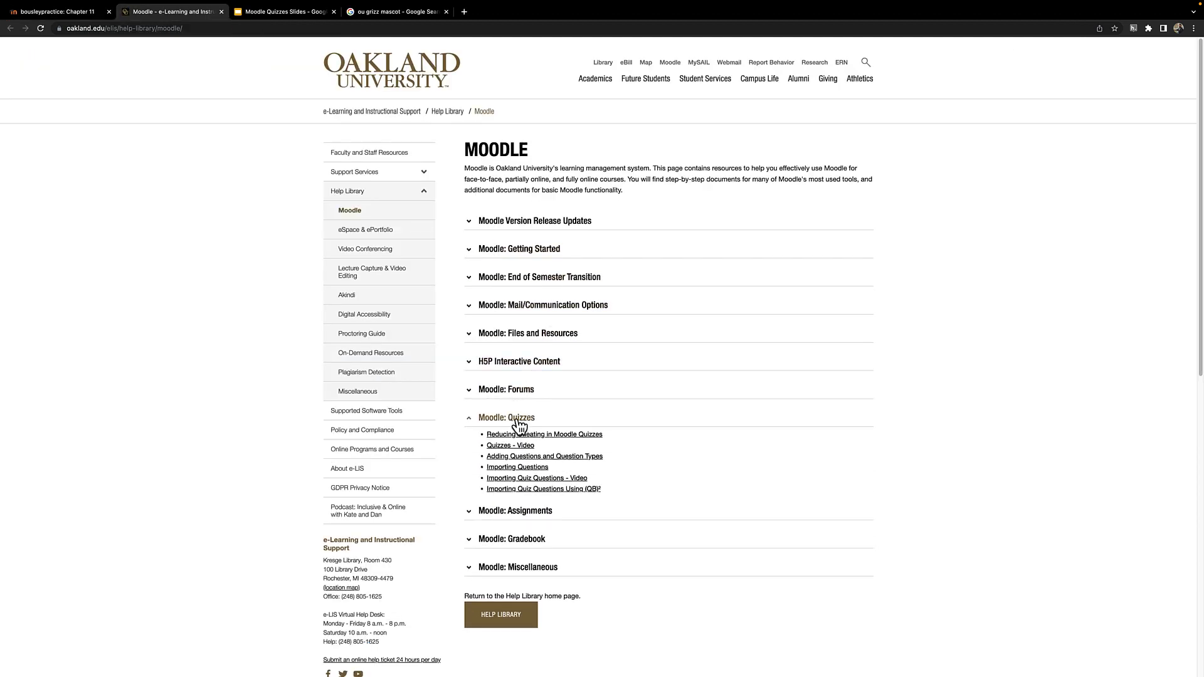